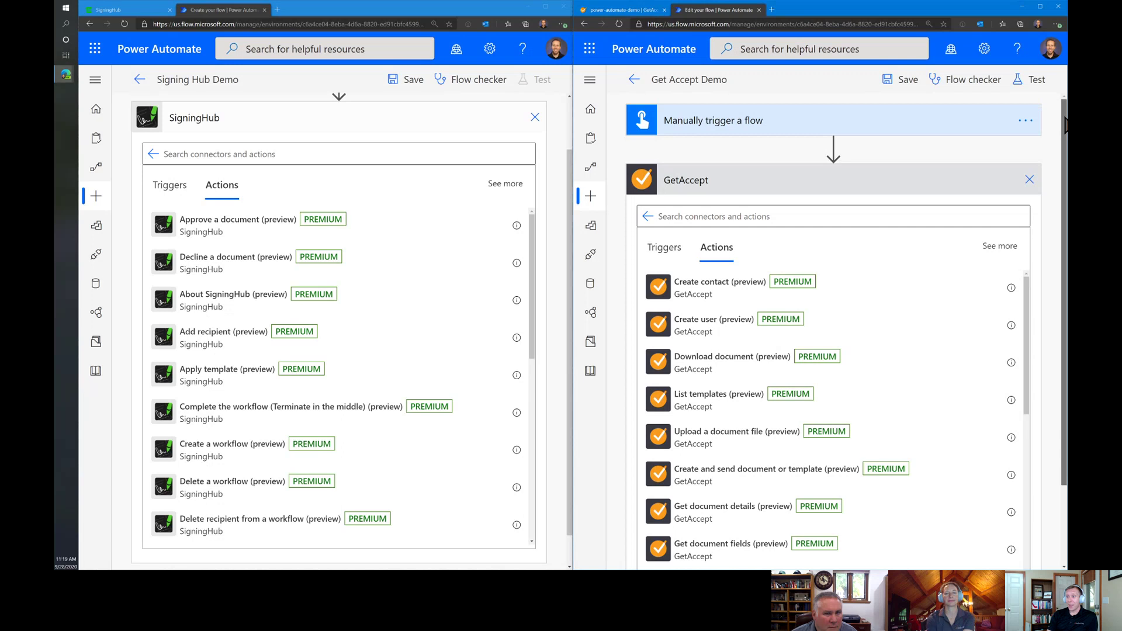
Step: Add SigningHub's Complete the workflow (Terminate in the middle) action to the Signing Hub Demo flow
{"action": "scroll", "coordinate": [1063, 134], "scroll_direction": "down", "scroll_amount": 1}
{"action": "scroll", "coordinate": [1063, 134], "scroll_direction": "down", "scroll_amount": 2}
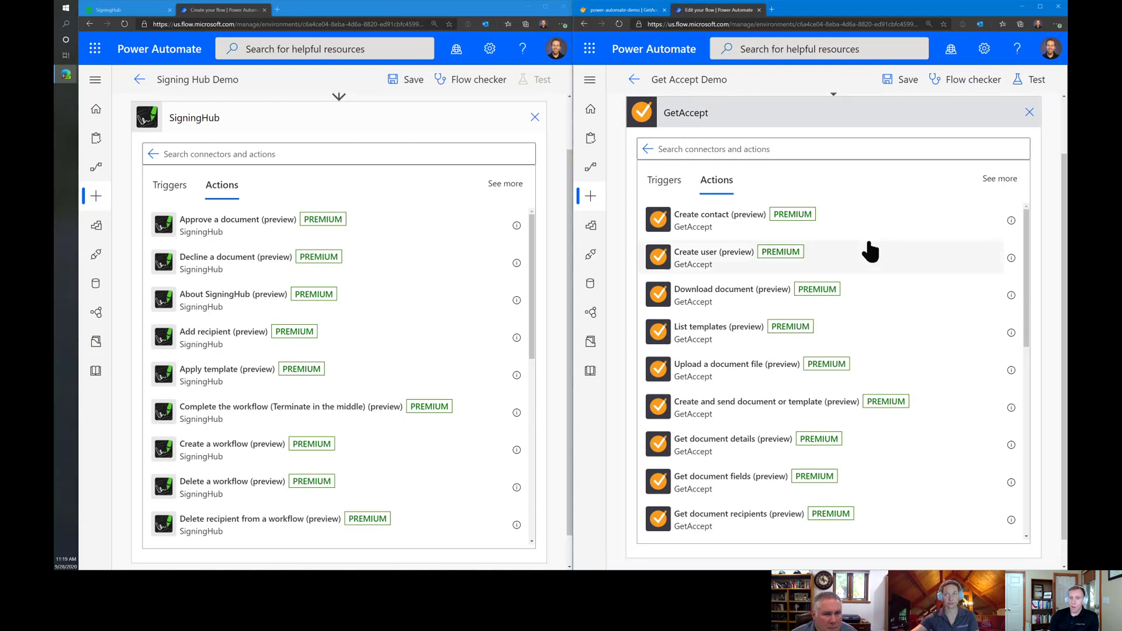
{"action": "left_click", "coordinate": [327, 420]}
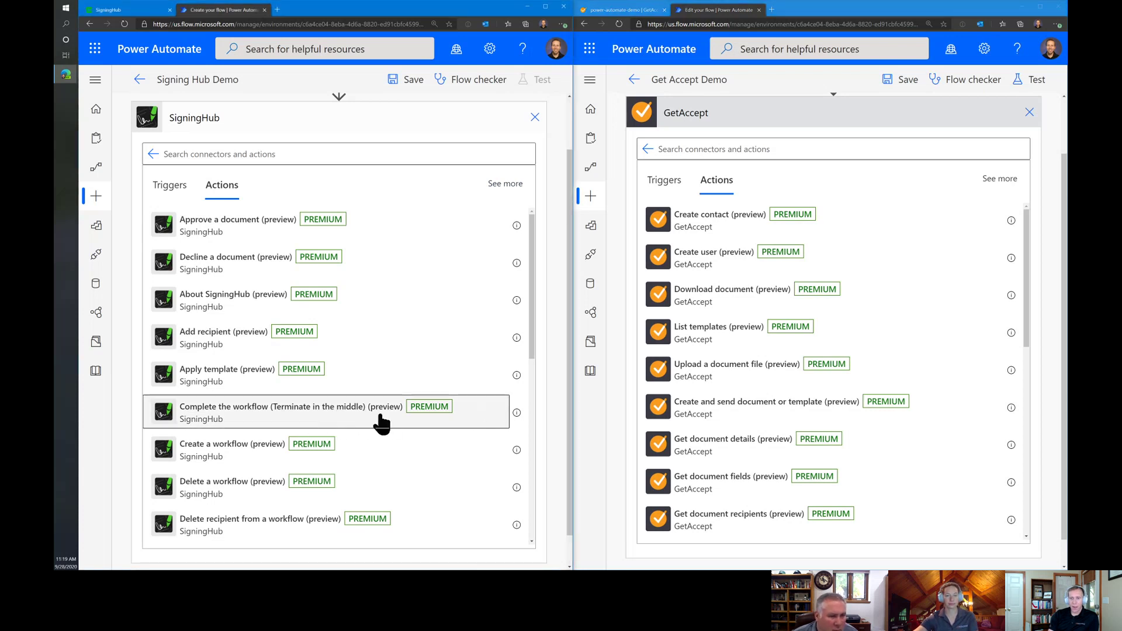
{"action": "left_click", "coordinate": [281, 419]}
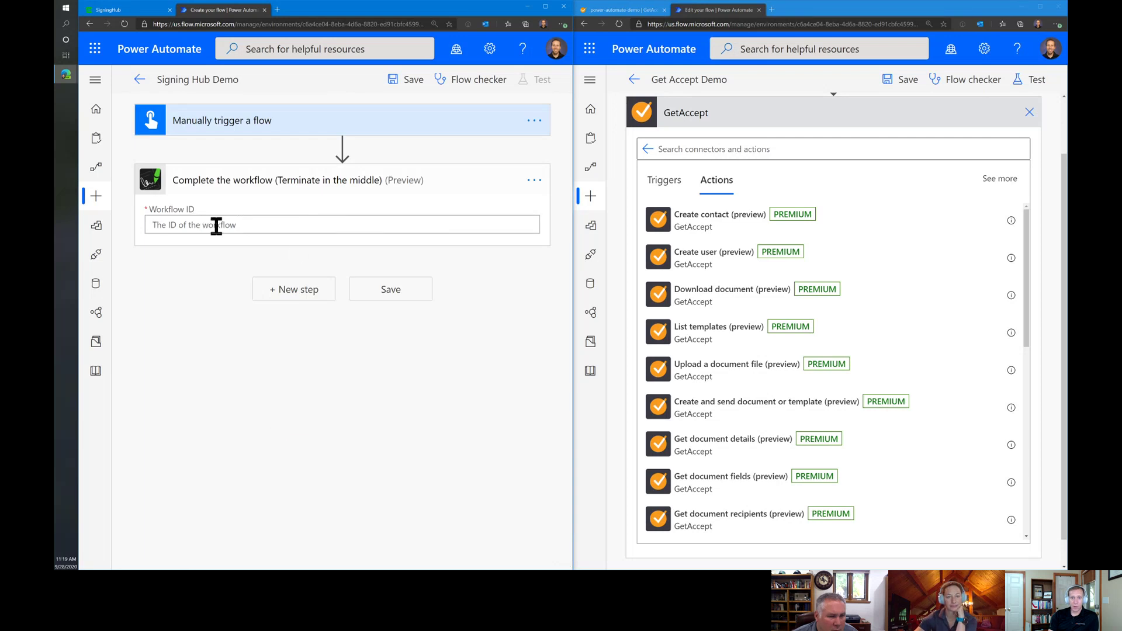
Step: Start another step below the Complete the workflow action and find the SigningHub connector by searching for signinghub
{"action": "left_click", "coordinate": [299, 287]}
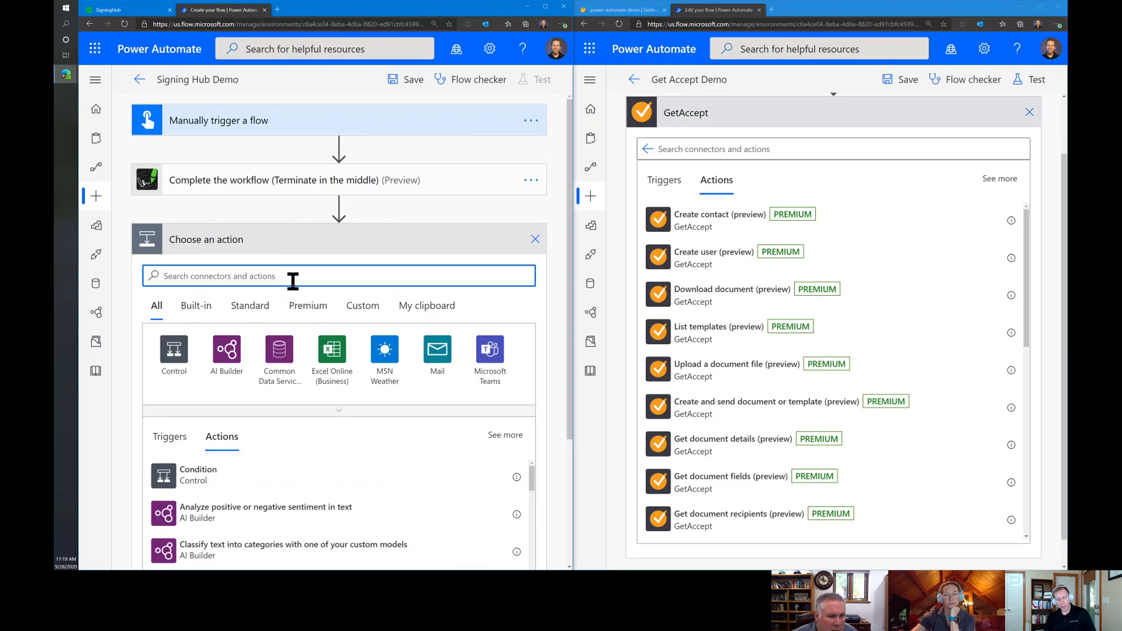
{"action": "type", "text": "signing hub"}
{"action": "key", "text": "BackSpace"}
{"action": "key", "text": "BackSpace"}
{"action": "key", "text": "BackSpace"}
{"action": "key", "text": "BackSpace"}
{"action": "type", "text": "hub"}
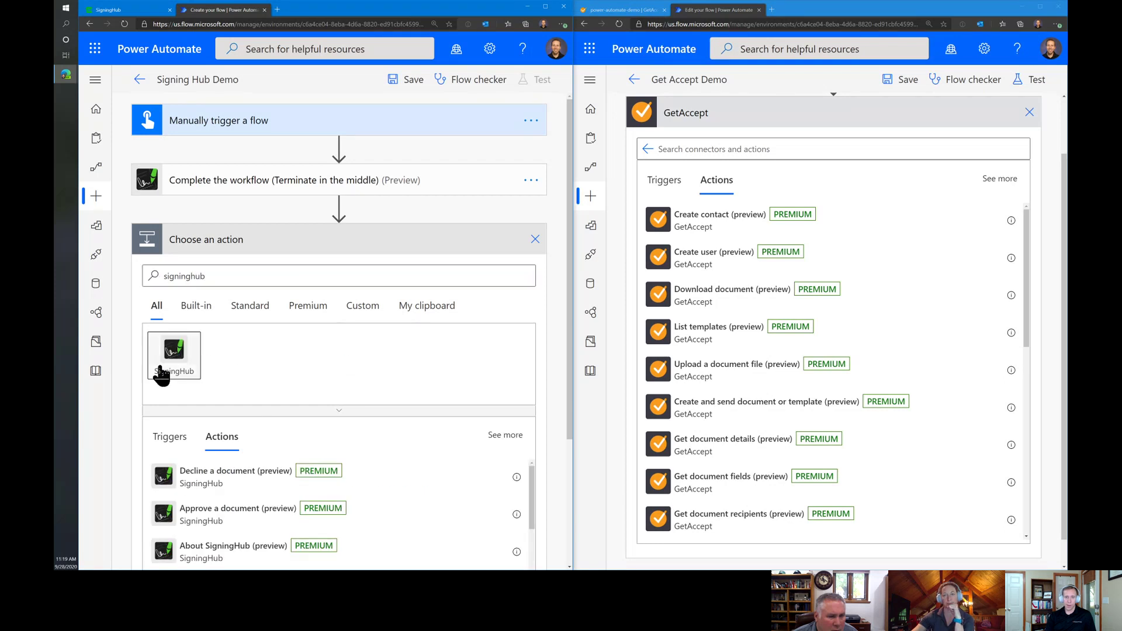
{"action": "left_click", "coordinate": [163, 367]}
{"action": "left_click", "coordinate": [303, 217]}
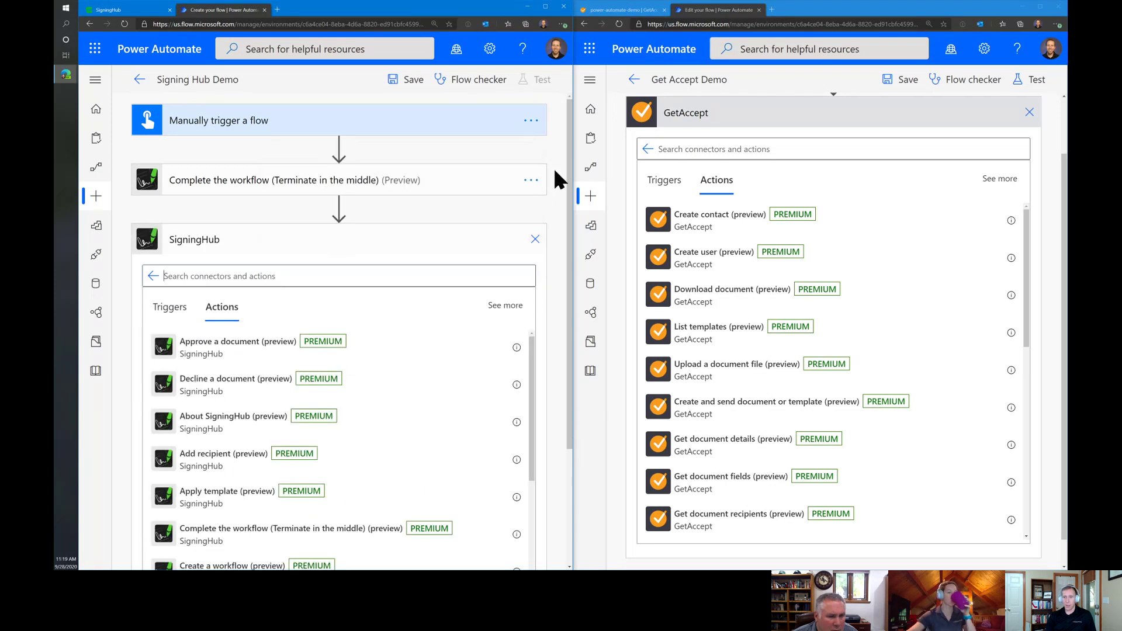
Step: Delete the Complete the workflow (Terminate in the middle) action from the Signing Hub Demo flow
{"action": "left_click", "coordinate": [530, 180]}
{"action": "left_click", "coordinate": [430, 351]}
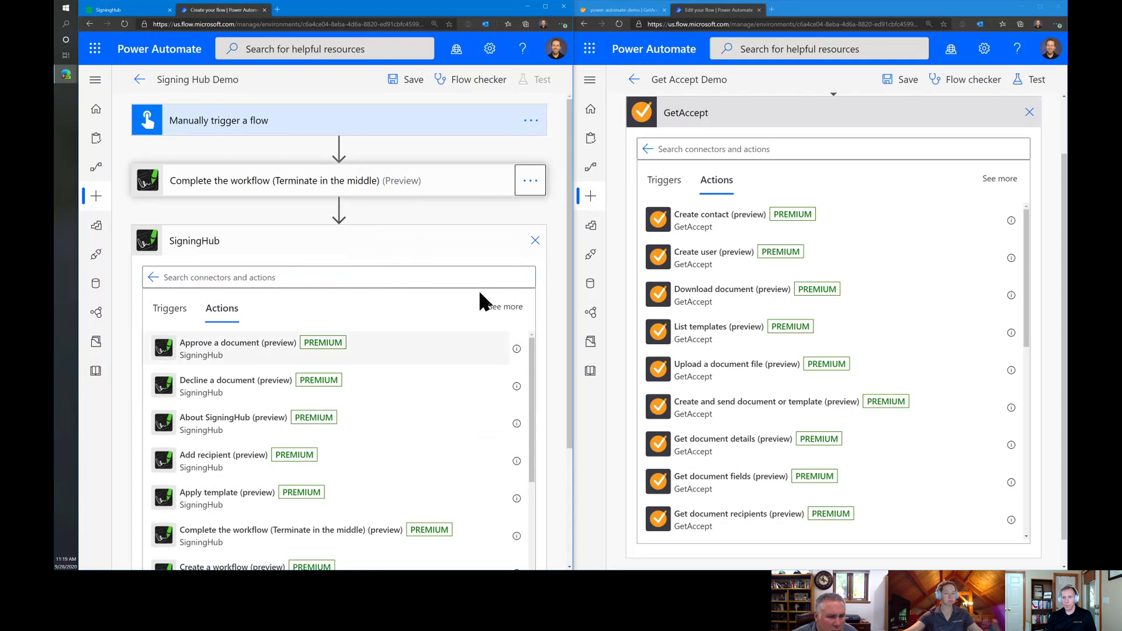
{"action": "key", "text": "Return"}
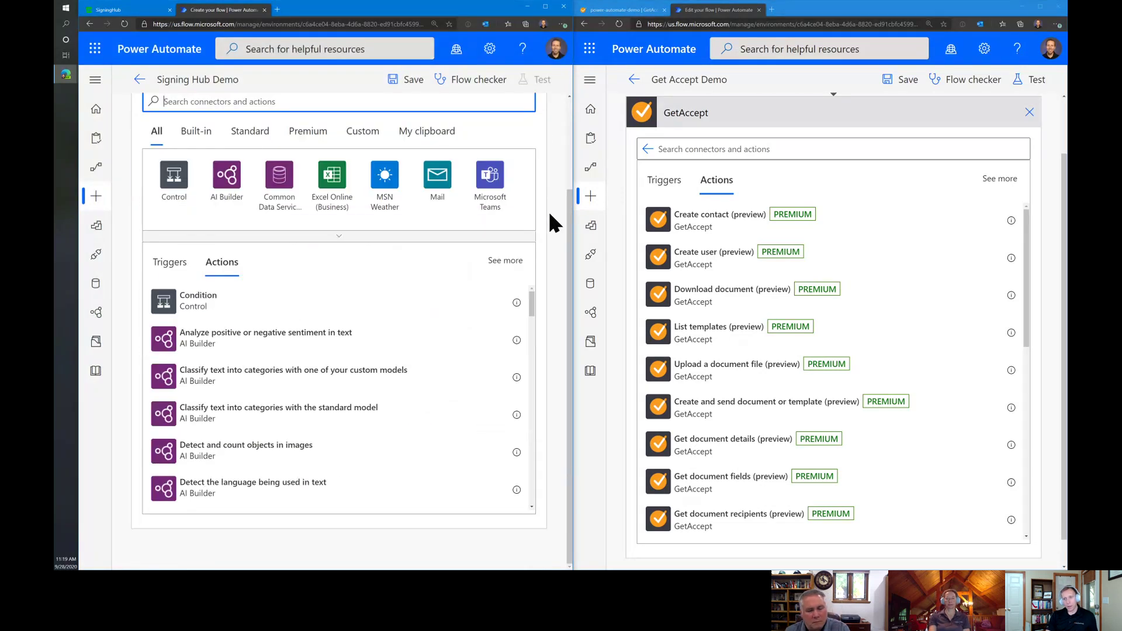
Step: Search the connectors for signinghub and open the SigningHub connector's list of actions
{"action": "left_click", "coordinate": [313, 215]}
{"action": "type", "text": "signing"}
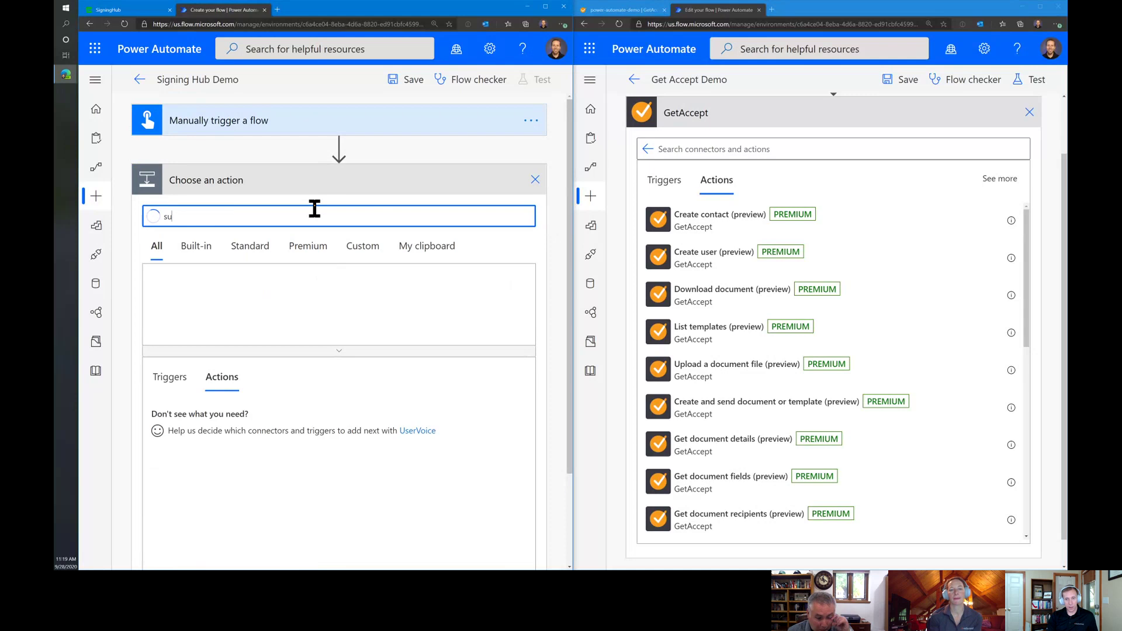
{"action": "key", "text": "BackSpace"}
{"action": "type", "text": "hub"}
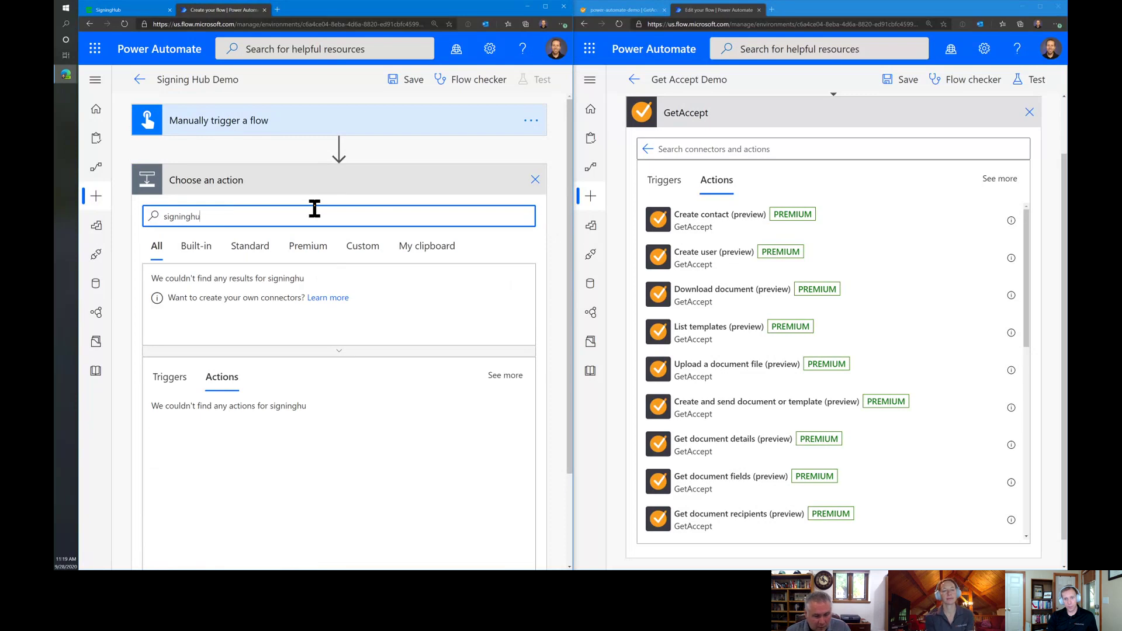
{"action": "left_click", "coordinate": [150, 297]}
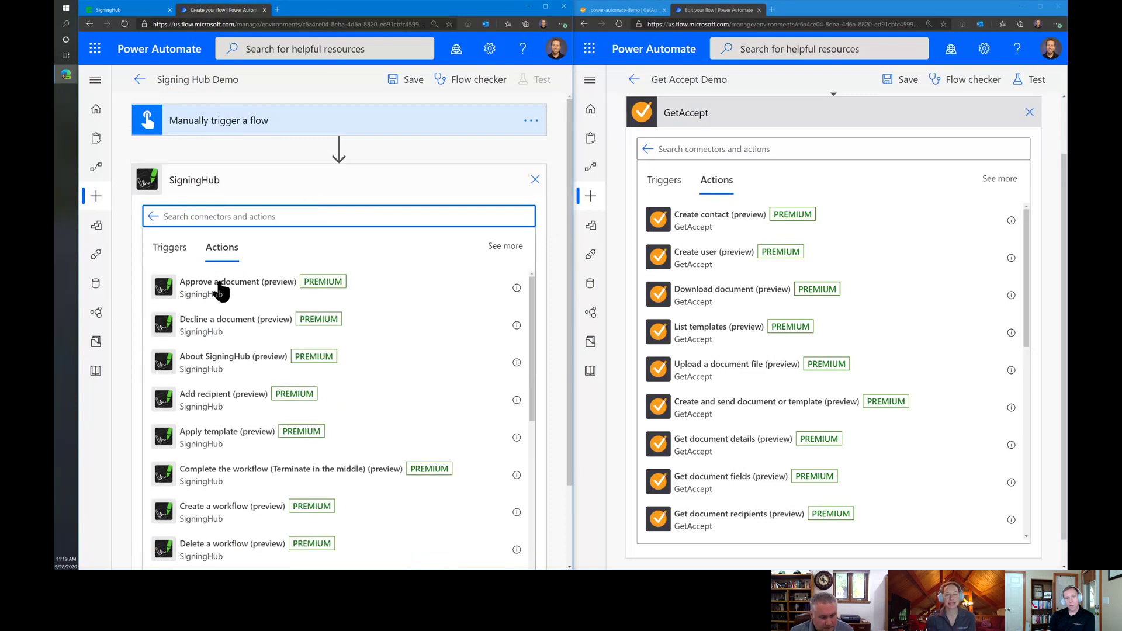
Step: Review the SigningHub actions and add Upload a document into workflow below the manual trigger
{"action": "scroll", "coordinate": [556, 256], "scroll_direction": "down", "scroll_amount": 2}
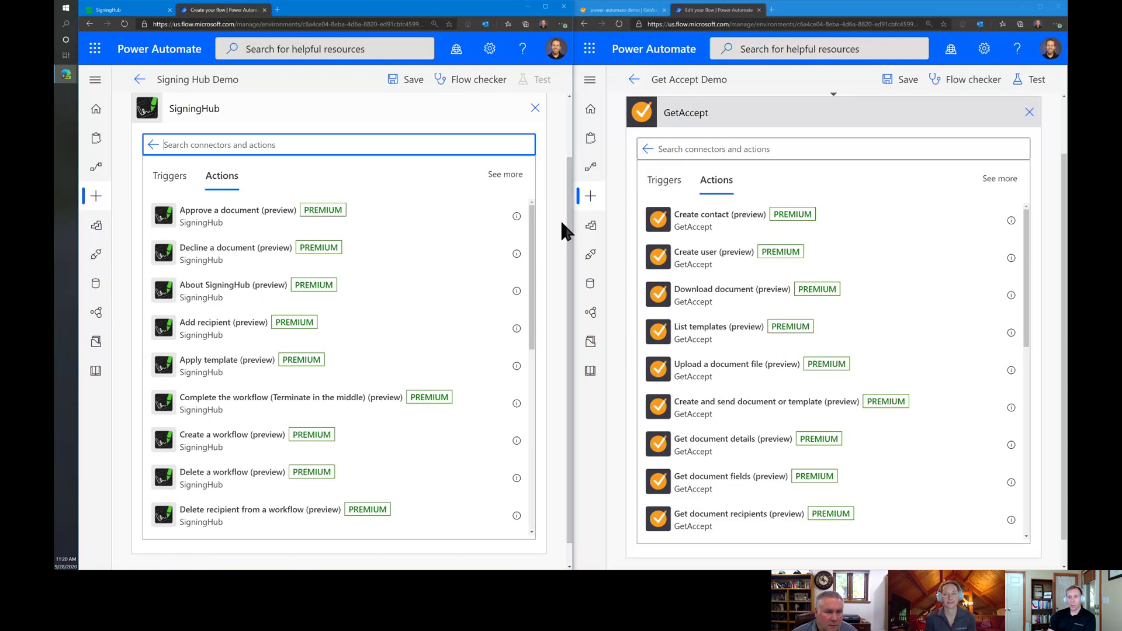
{"action": "scroll", "coordinate": [534, 248], "scroll_direction": "down", "scroll_amount": 3}
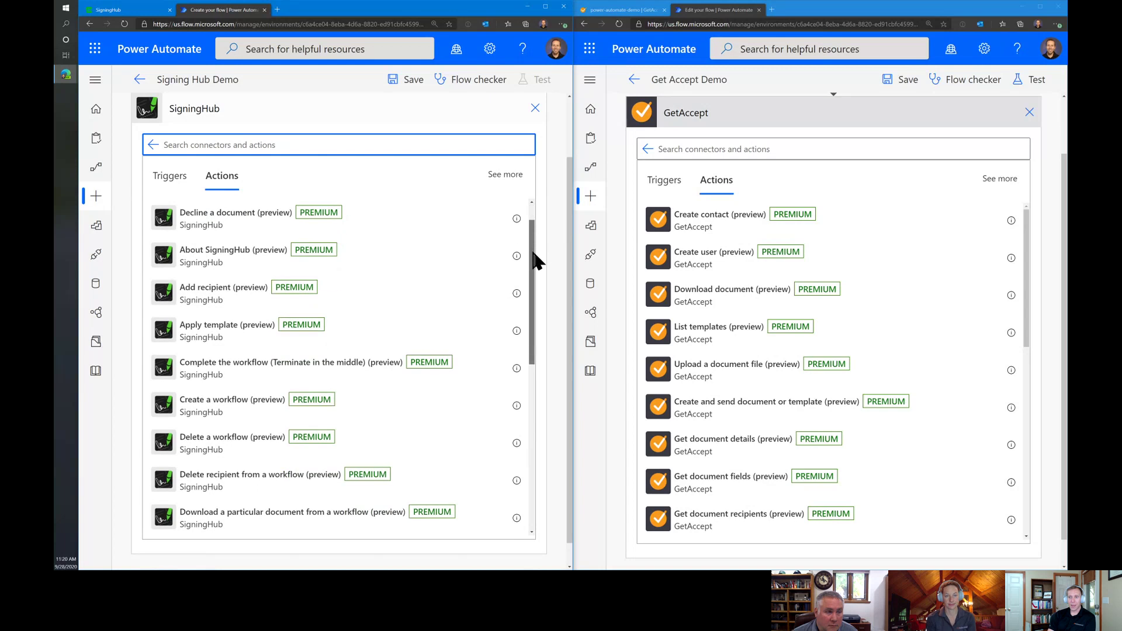
{"action": "scroll", "coordinate": [357, 397], "scroll_direction": "down", "scroll_amount": 3}
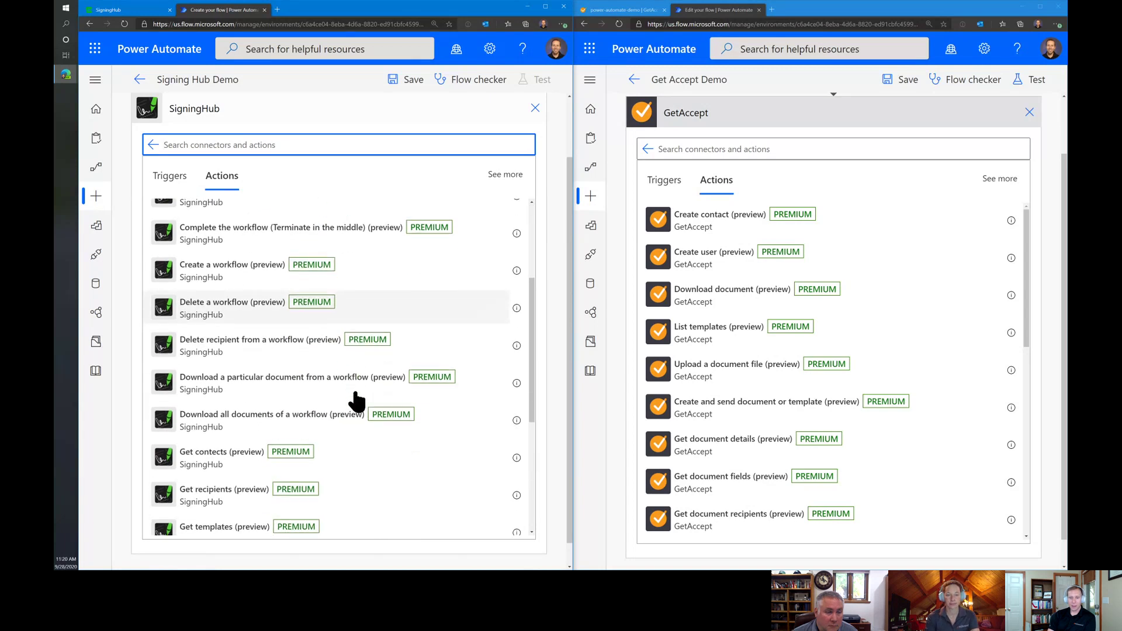
{"action": "left_click_drag", "start_coordinate": [531, 343], "coordinate": [536, 240]}
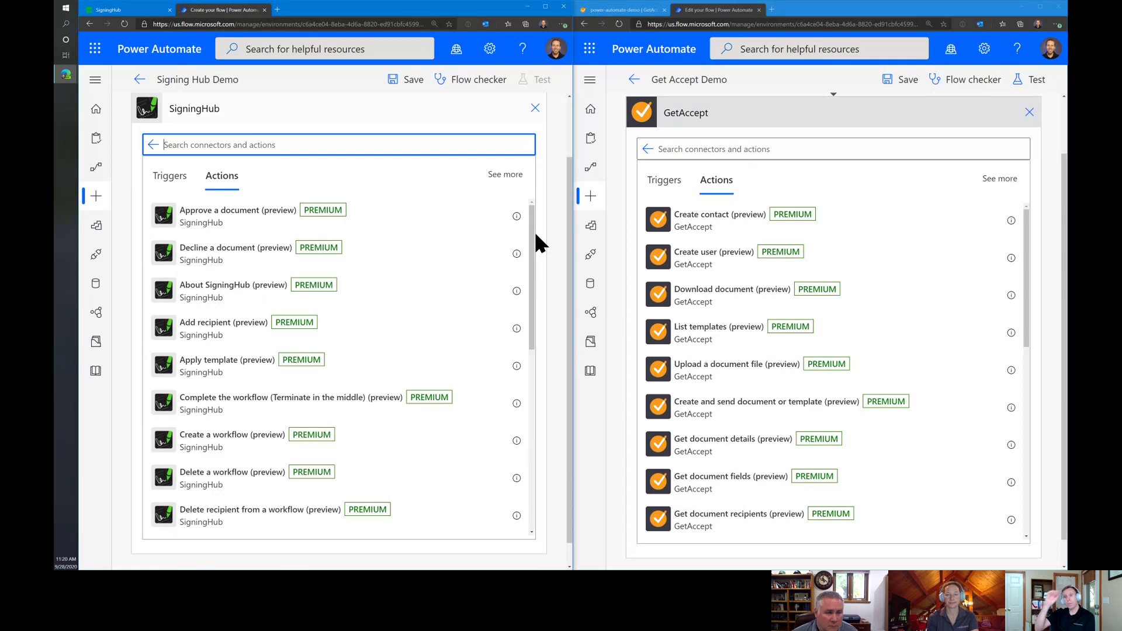
{"action": "scroll", "coordinate": [545, 237], "scroll_direction": "up", "scroll_amount": 2}
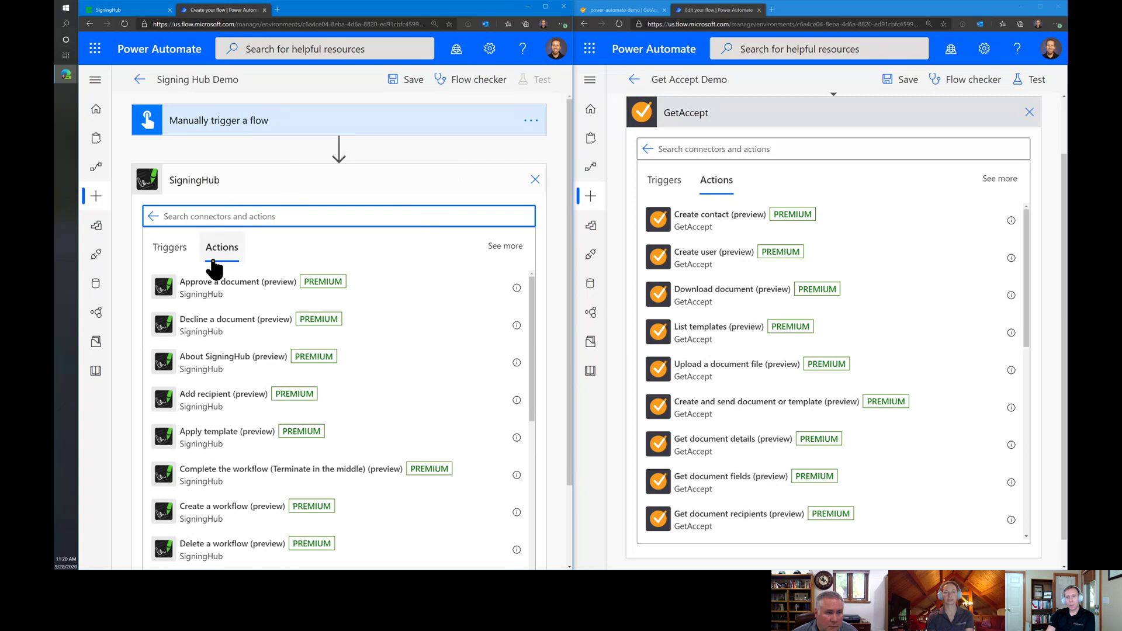
{"action": "scroll", "coordinate": [547, 265], "scroll_direction": "down", "scroll_amount": 1}
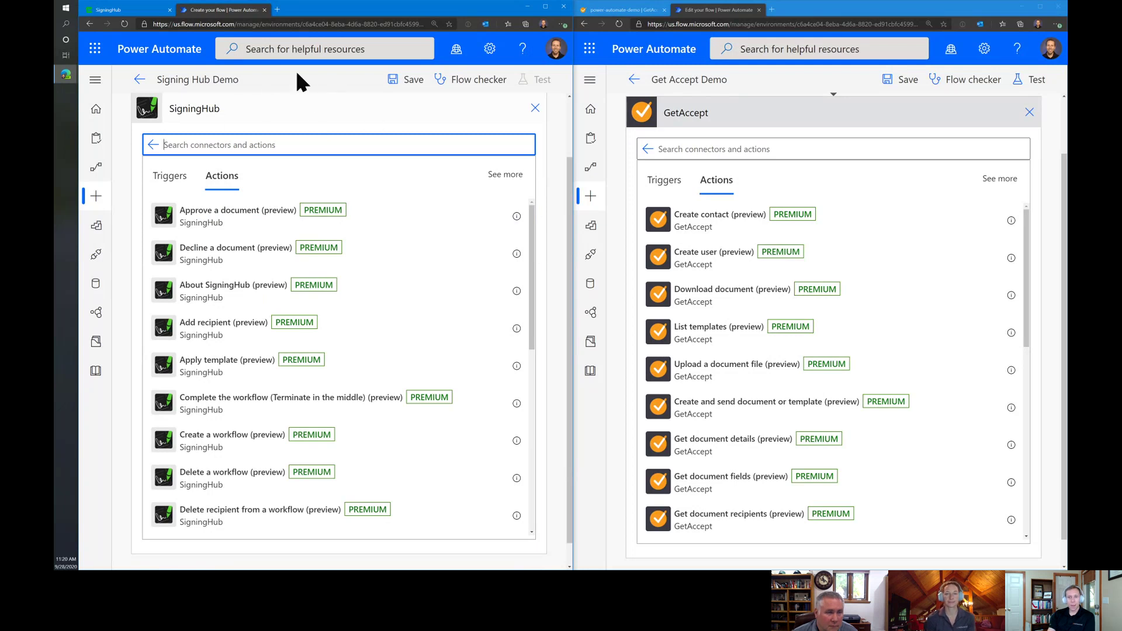
{"action": "left_click_drag", "start_coordinate": [532, 225], "coordinate": [538, 395]}
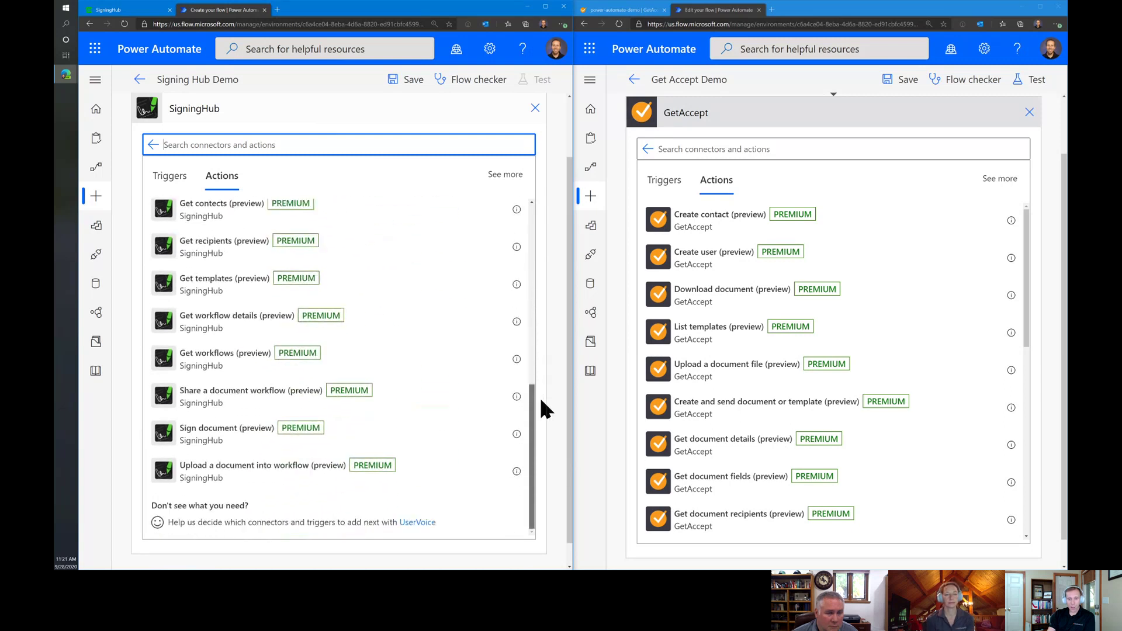
{"action": "left_click", "coordinate": [364, 457]}
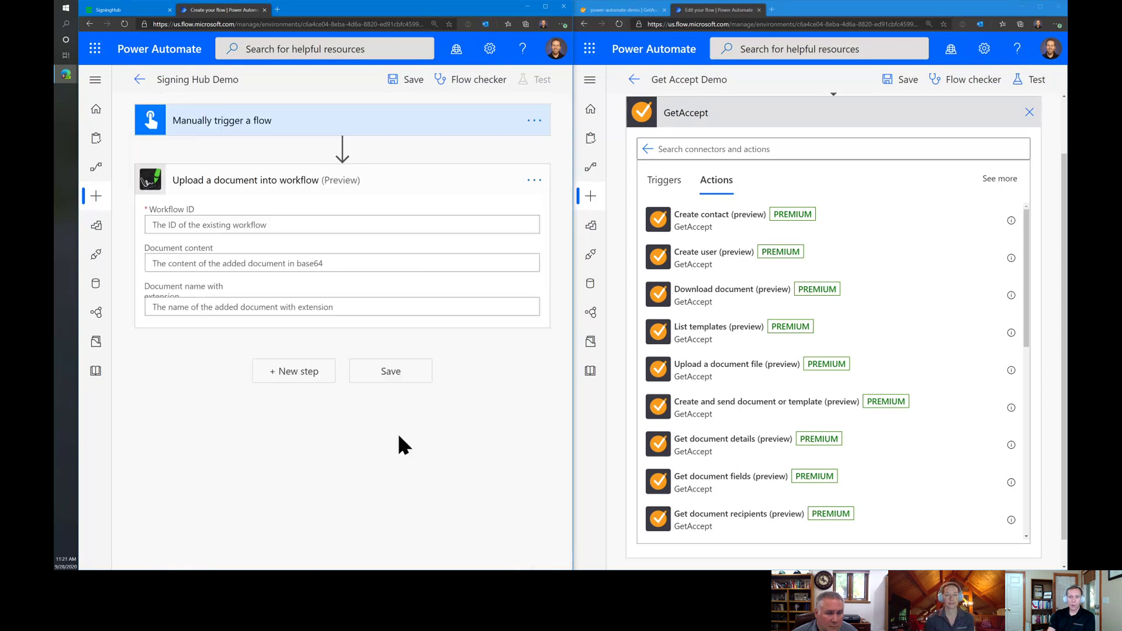
{"action": "left_click", "coordinate": [210, 224]}
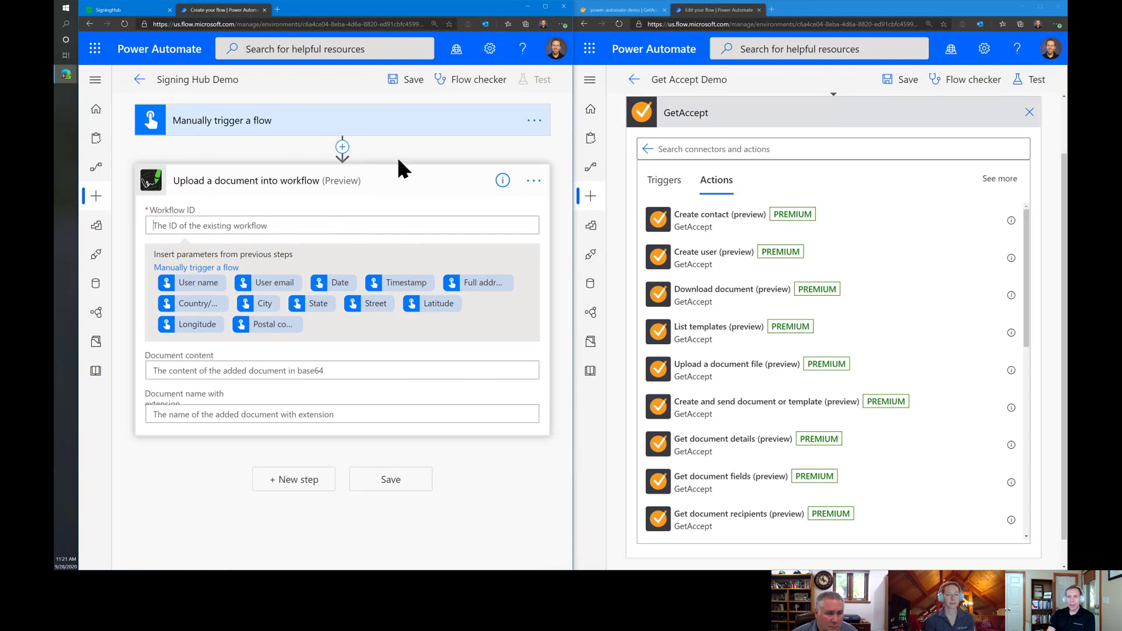
Step: Delete the Upload a document into workflow action from the Signing Hub Demo flow
{"action": "left_click", "coordinate": [534, 181]}
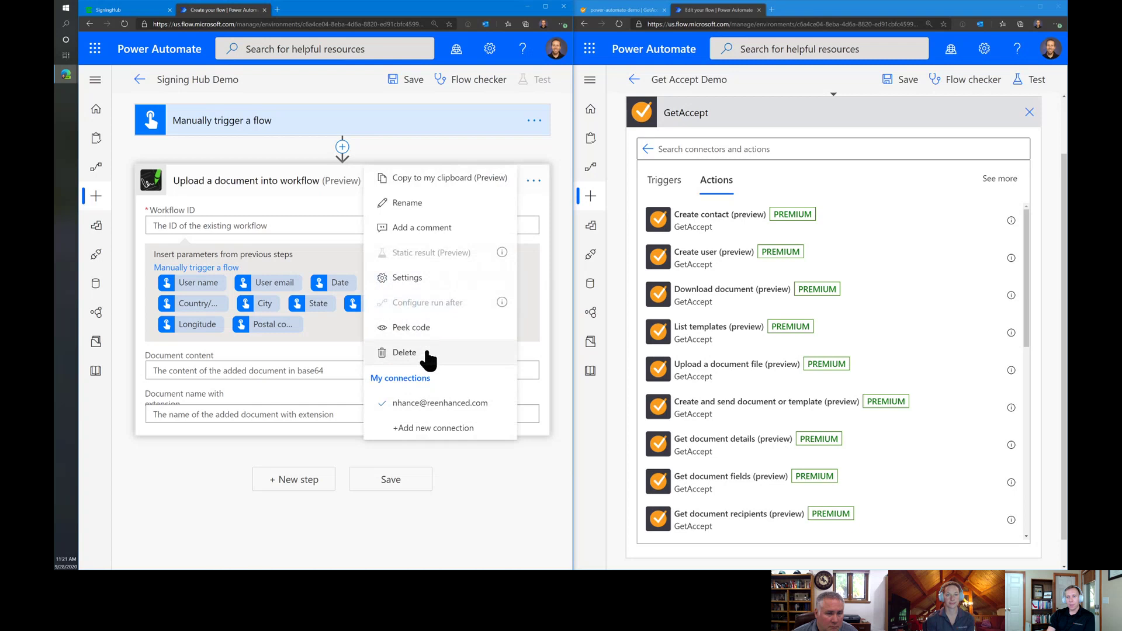
{"action": "left_click", "coordinate": [425, 348]}
{"action": "left_click", "coordinate": [353, 336]}
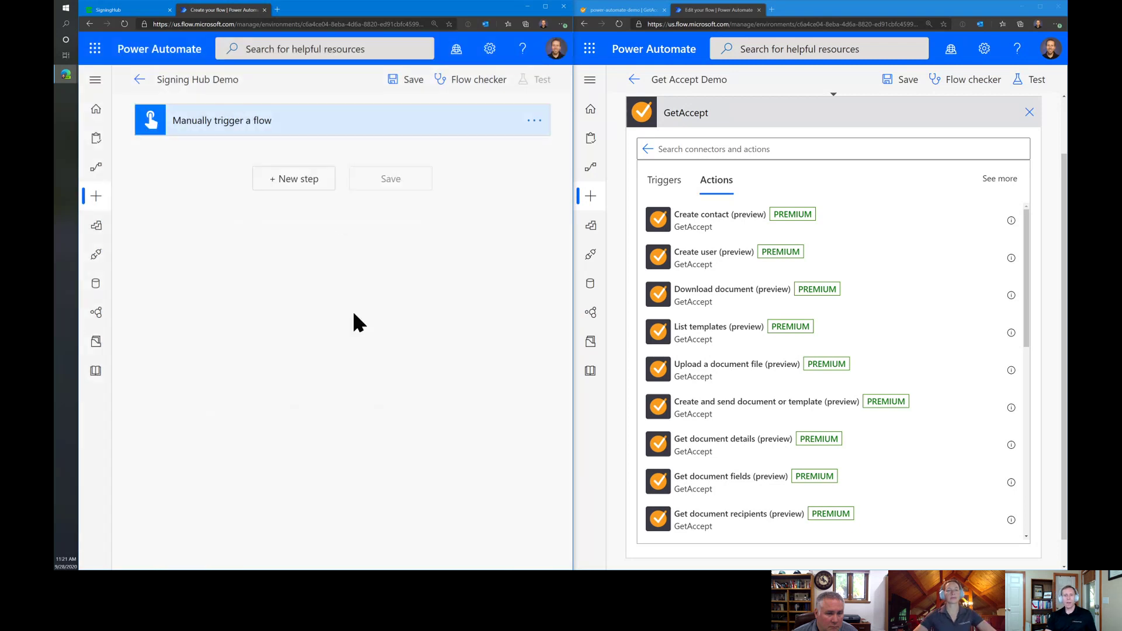
Step: Add a new step with SigningHub's Create a workflow action below the manual trigger, searching for signinghub
{"action": "left_click", "coordinate": [295, 182]}
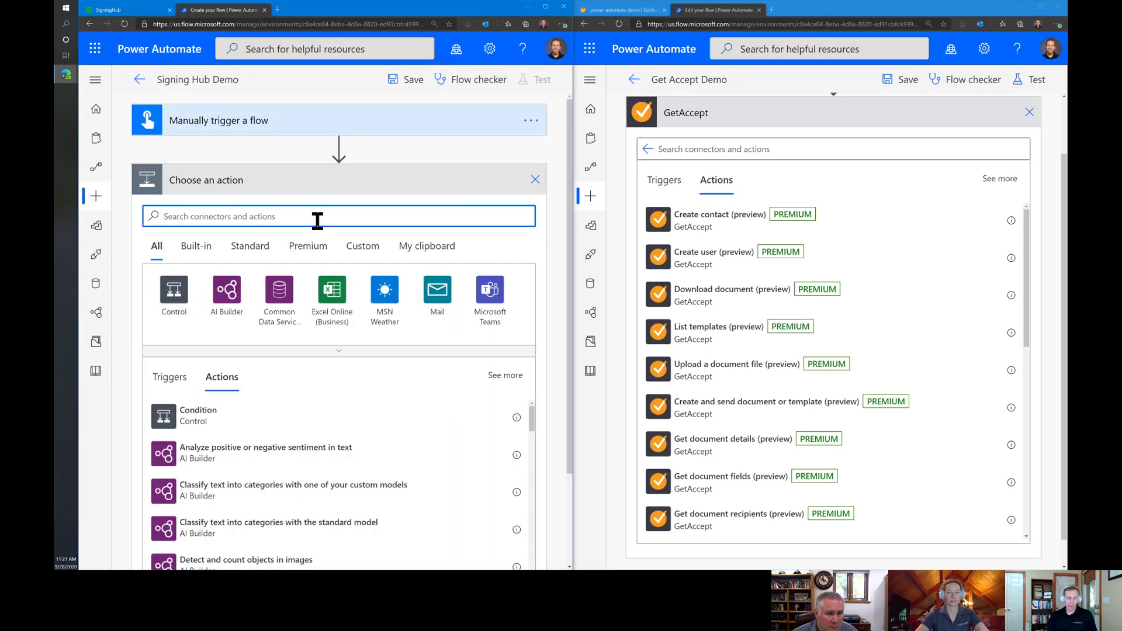
{"action": "type", "text": "signinghub"}
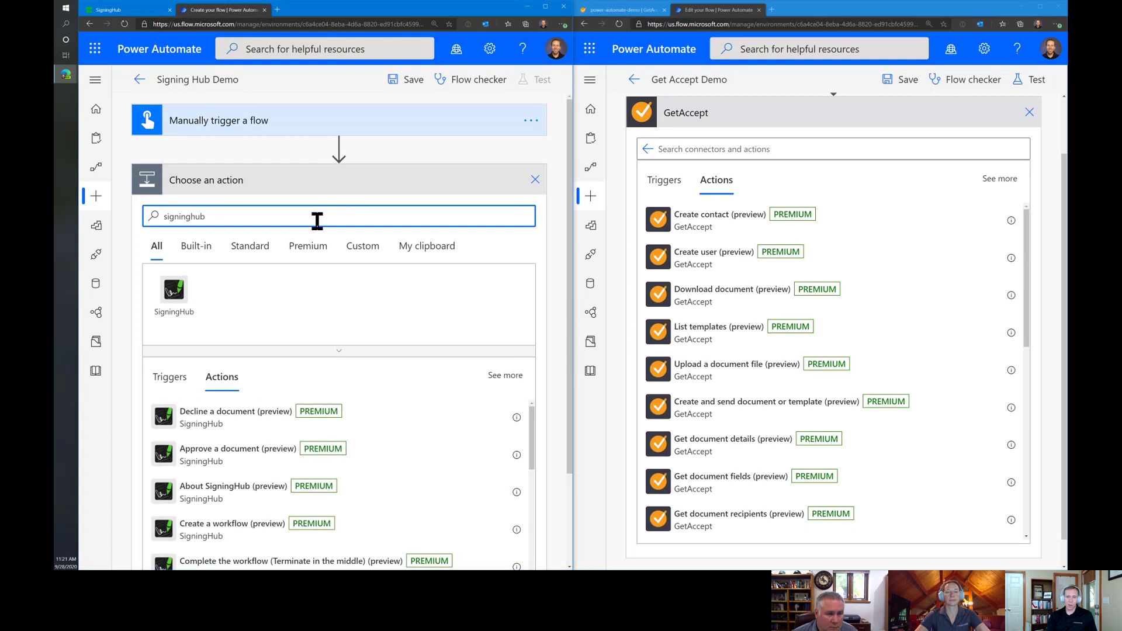
{"action": "left_click", "coordinate": [174, 286]}
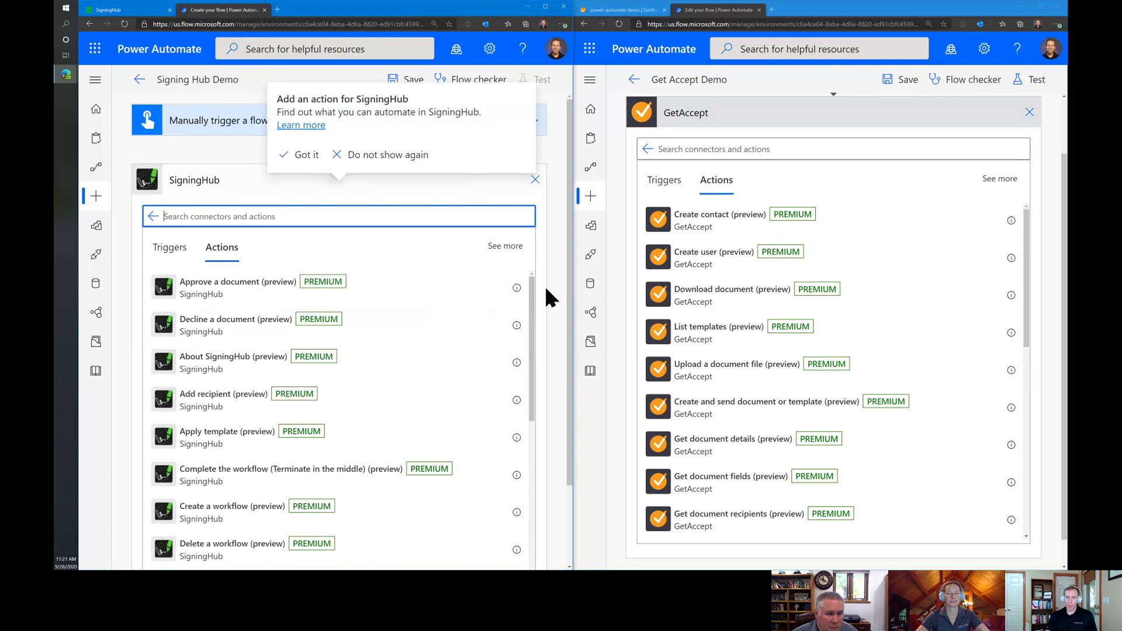
{"action": "scroll", "coordinate": [549, 304], "scroll_direction": "down", "scroll_amount": 1}
{"action": "left_click_drag", "start_coordinate": [528, 253], "coordinate": [531, 292]}
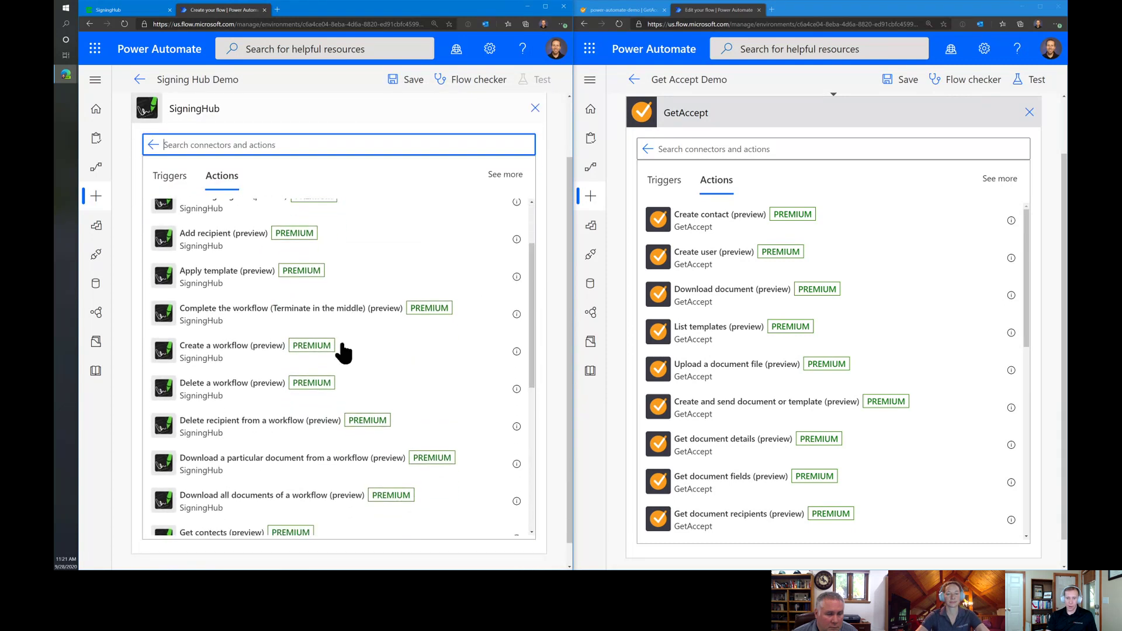
{"action": "left_click", "coordinate": [194, 355]}
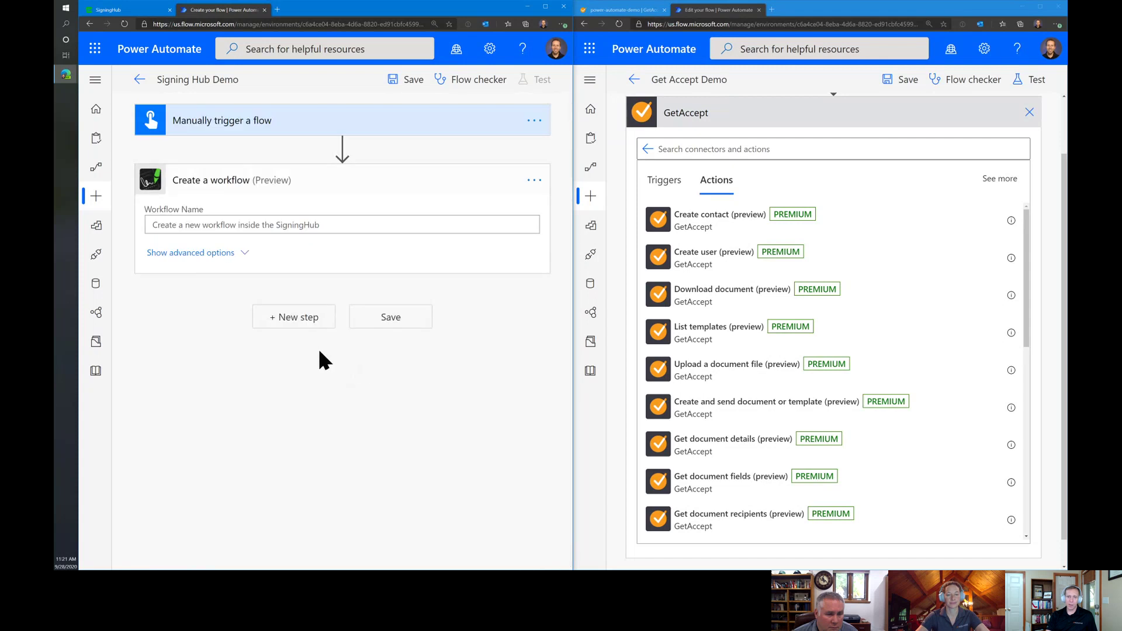
Step: Set the Workflow Name to Power Automate Demo and try to save the flow
{"action": "left_click", "coordinate": [295, 225]}
{"action": "type", "text": "Power Automate Demo"}
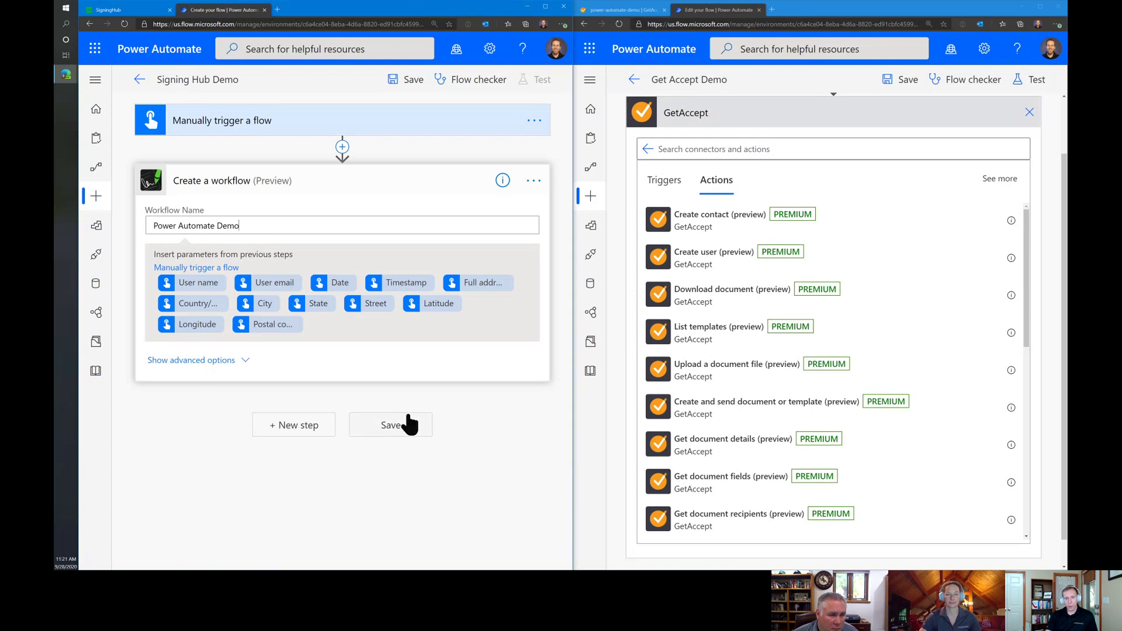
{"action": "left_click", "coordinate": [391, 425]}
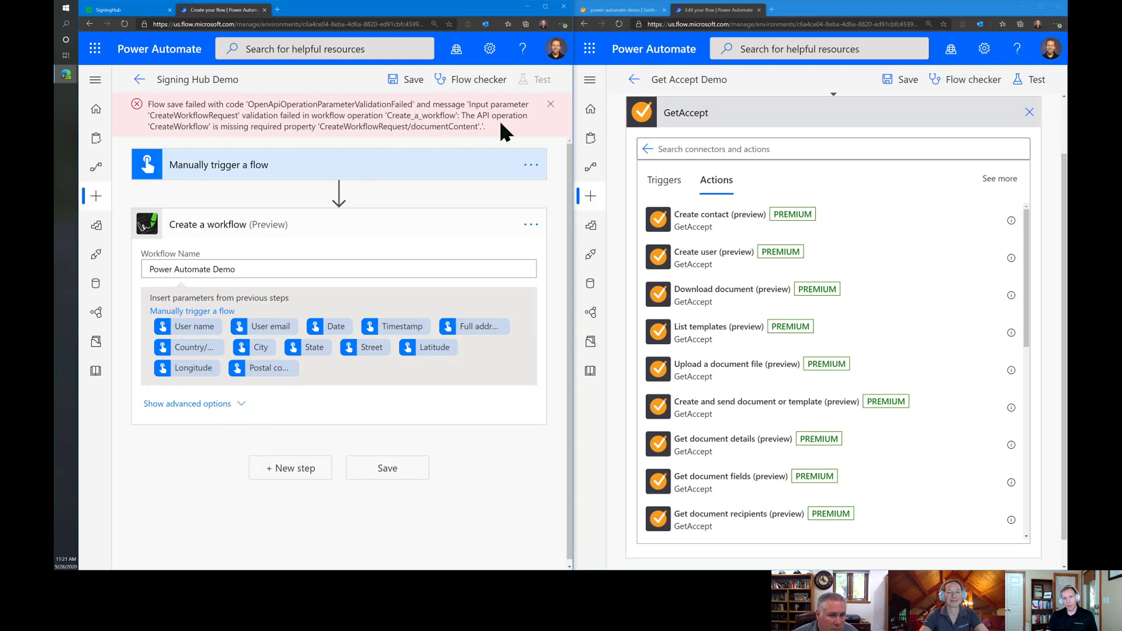
Step: Show the advanced options of the Create a workflow action
{"action": "left_click", "coordinate": [240, 405]}
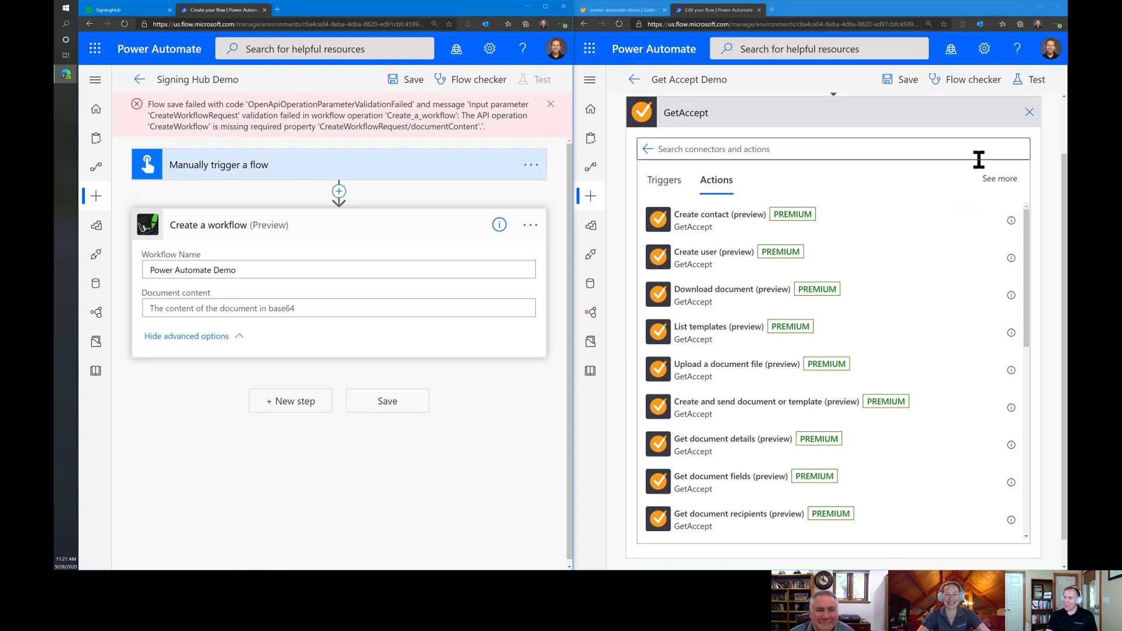
{"action": "left_click", "coordinate": [913, 149]}
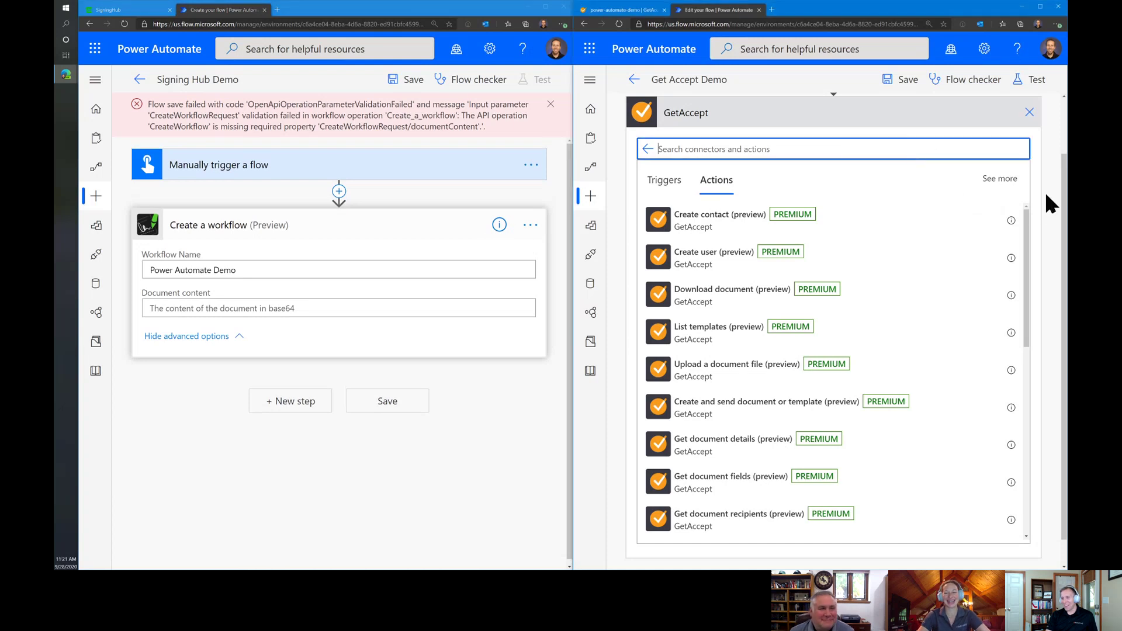
Step: Switch to SigningHub, log in with the account e-mail and password, and return to the Signing Hub Demo flow in Power Automate
{"action": "left_click", "coordinate": [133, 11]}
{"action": "left_click", "coordinate": [270, 123]}
{"action": "left_click", "coordinate": [301, 150]}
{"action": "left_click", "coordinate": [269, 169]}
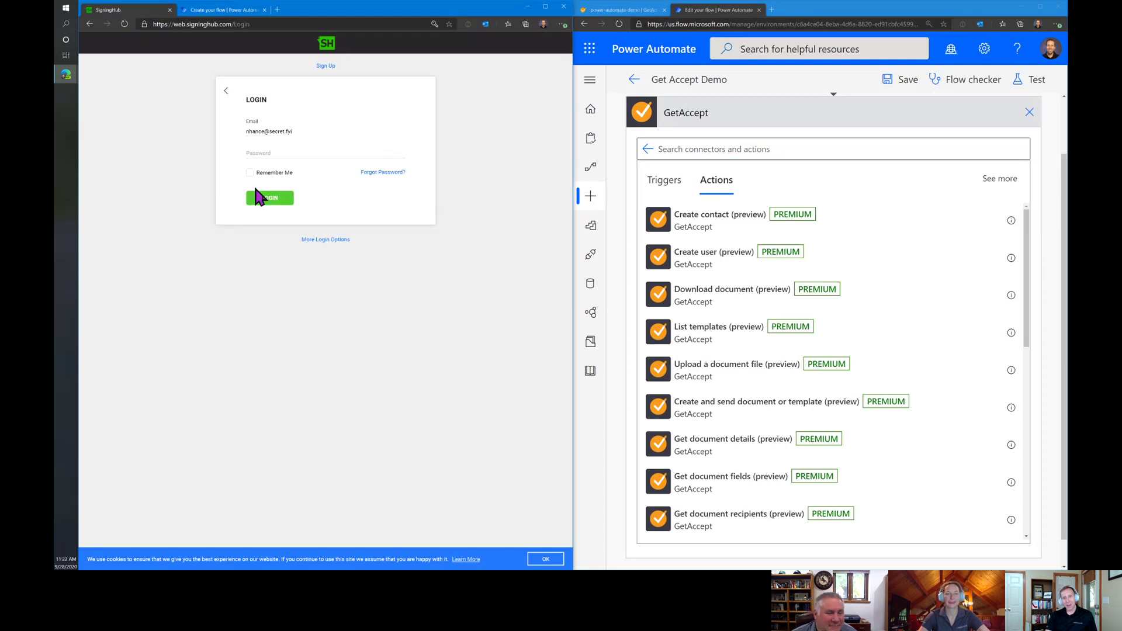
{"action": "left_click", "coordinate": [281, 152]}
{"action": "left_click", "coordinate": [272, 177]}
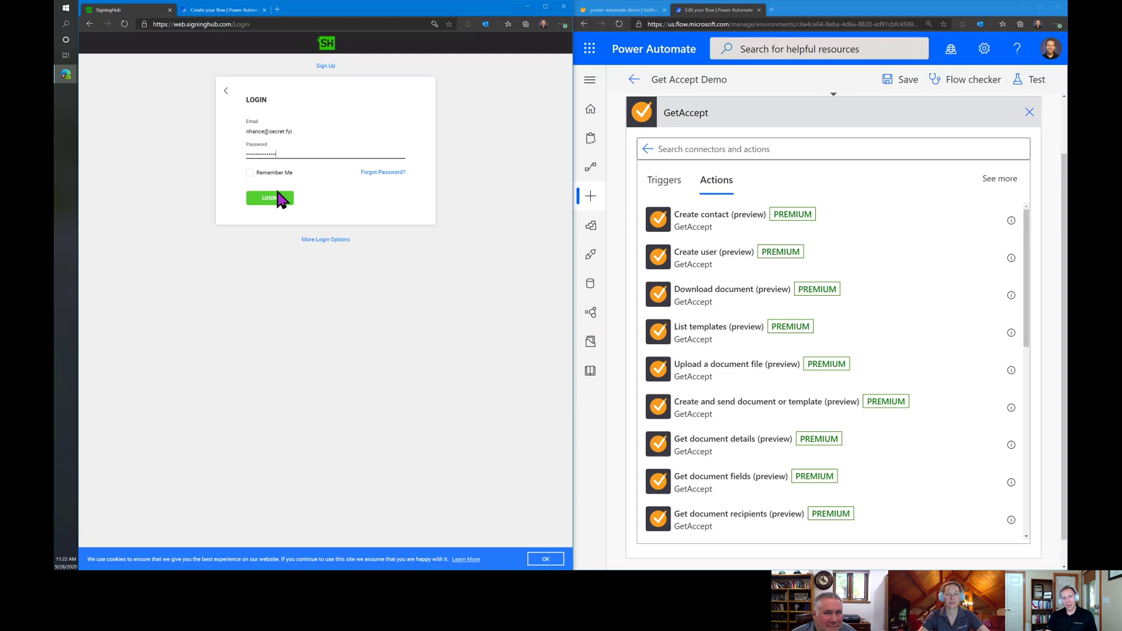
{"action": "left_click", "coordinate": [275, 199]}
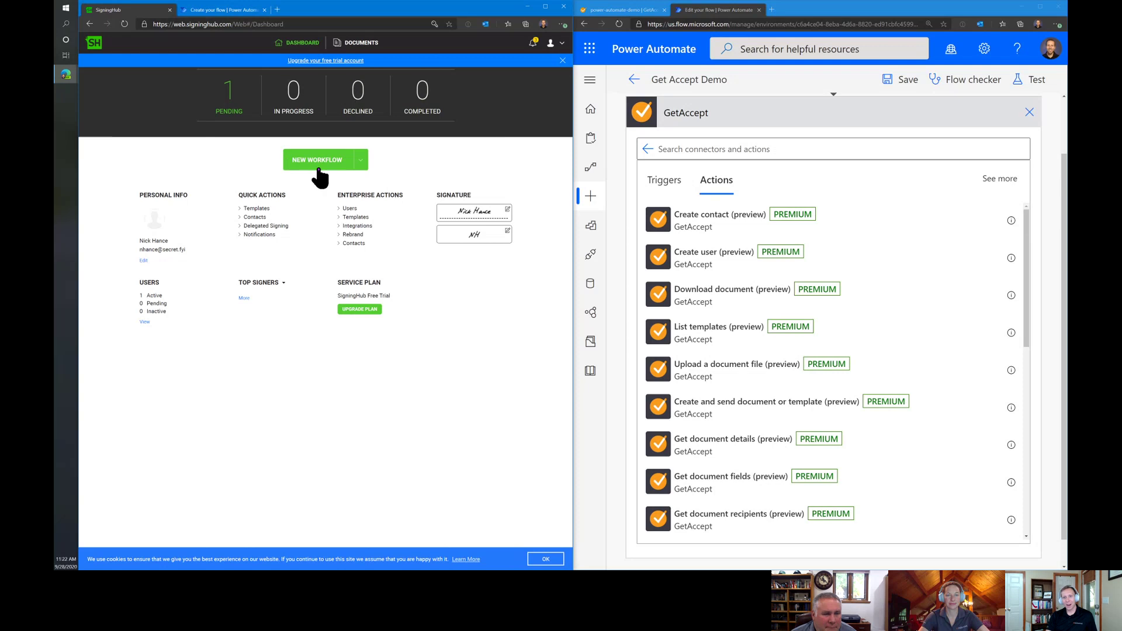
{"action": "left_click", "coordinate": [222, 10]}
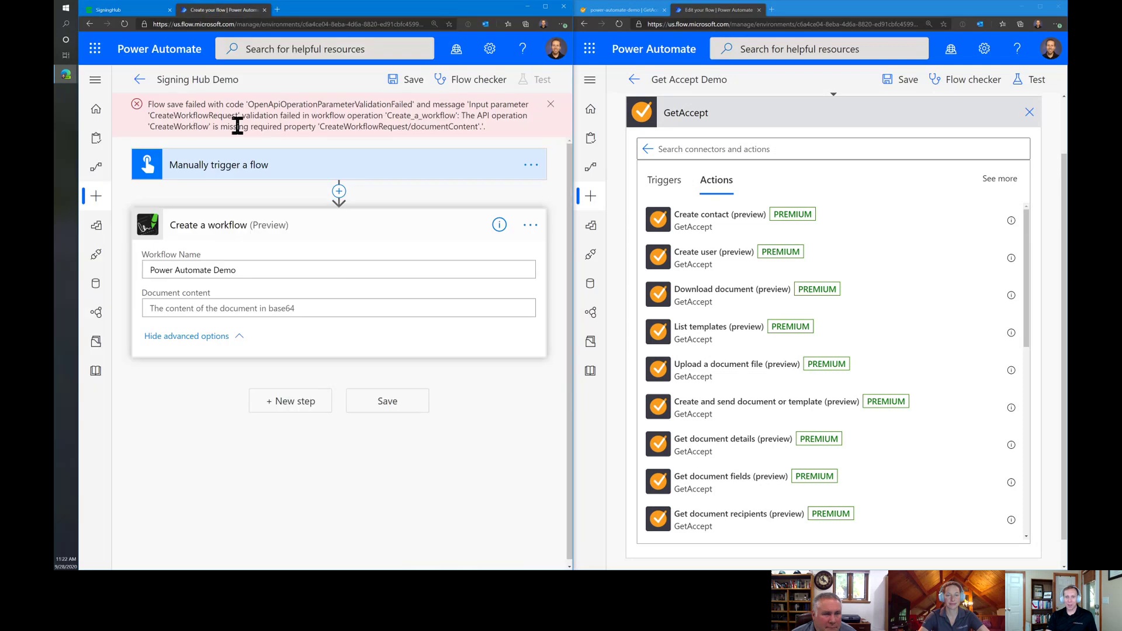
Step: Read the save error about the missing document content in the Signing Hub Demo flow and dismiss it
{"action": "left_click_drag", "start_coordinate": [251, 114], "coordinate": [326, 125]}
{"action": "left_click", "coordinate": [503, 122]}
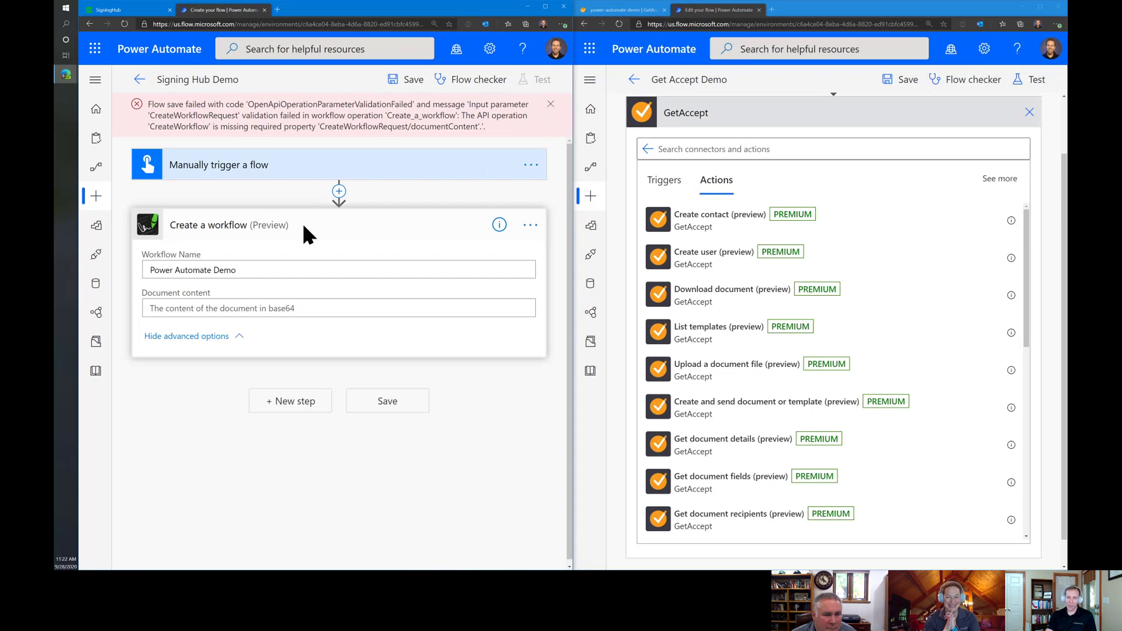
{"action": "left_click", "coordinate": [551, 104]}
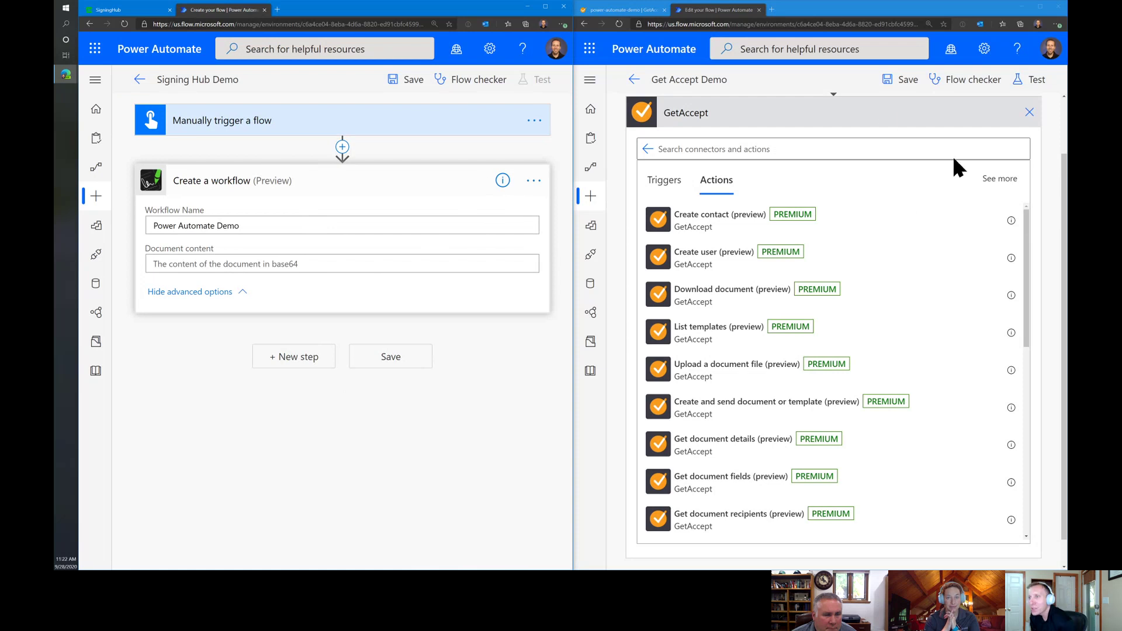
Step: Switch to GetAccept and look over the power-automate-demo template, the template library and the documents list
{"action": "left_click", "coordinate": [632, 11]}
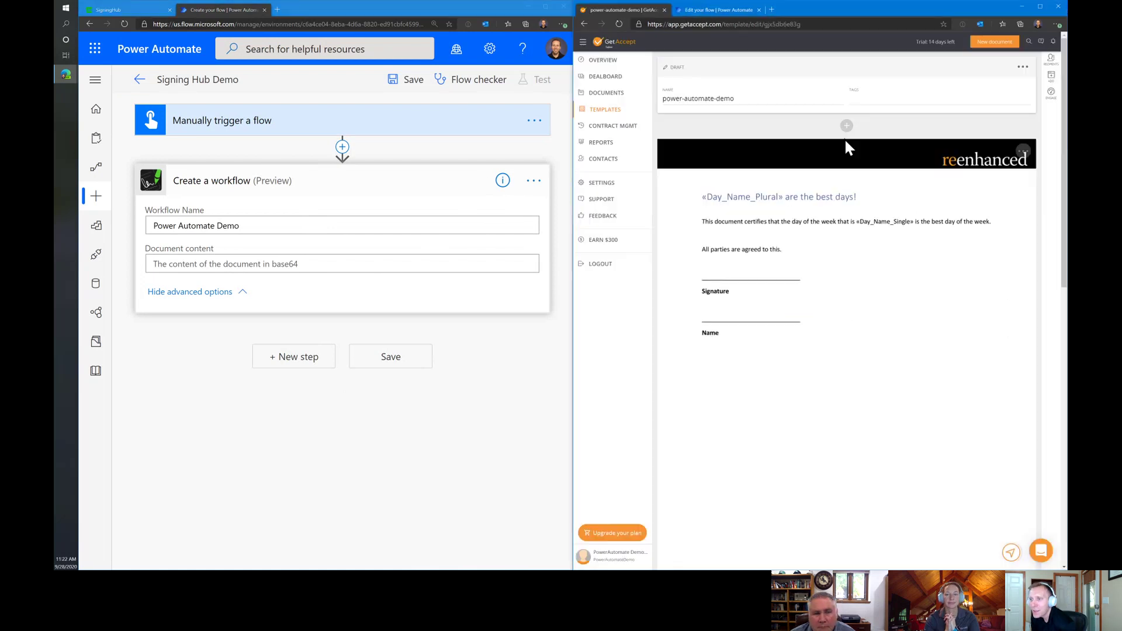
{"action": "scroll", "coordinate": [674, 204], "scroll_direction": "down", "scroll_amount": 10}
{"action": "scroll", "coordinate": [703, 265], "scroll_direction": "up", "scroll_amount": 10}
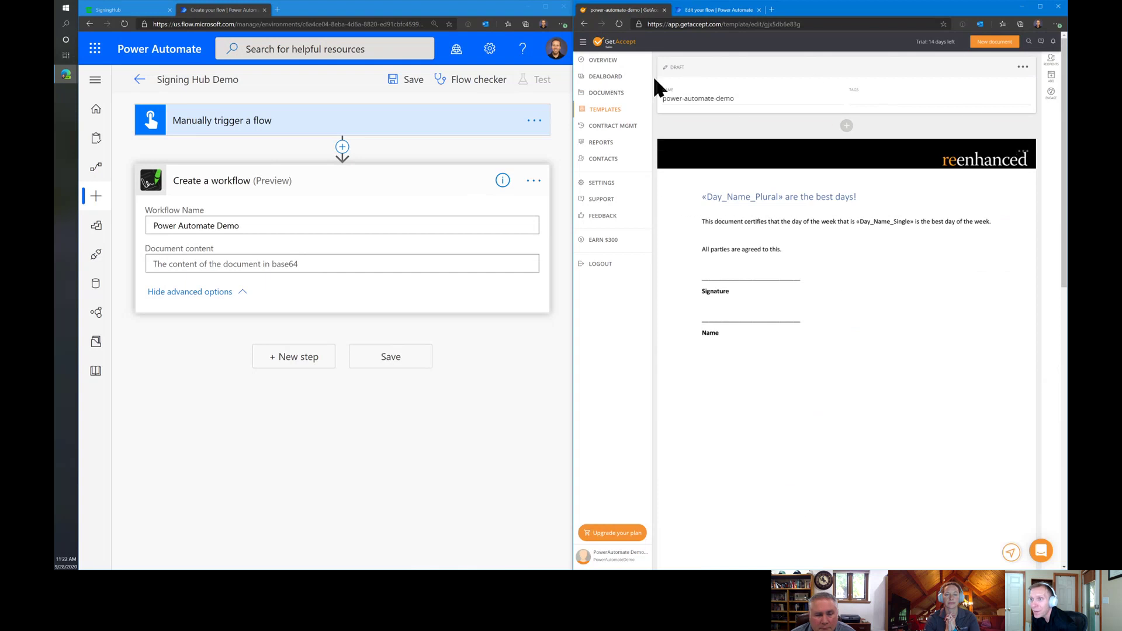
{"action": "left_click", "coordinate": [611, 114]}
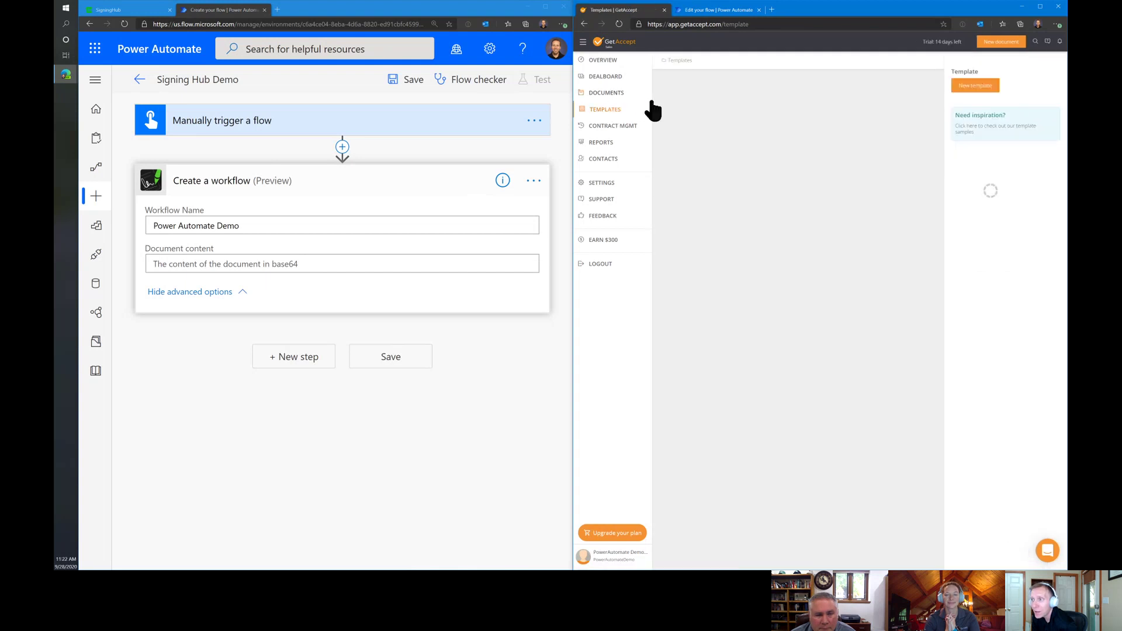
{"action": "left_click", "coordinate": [608, 93]}
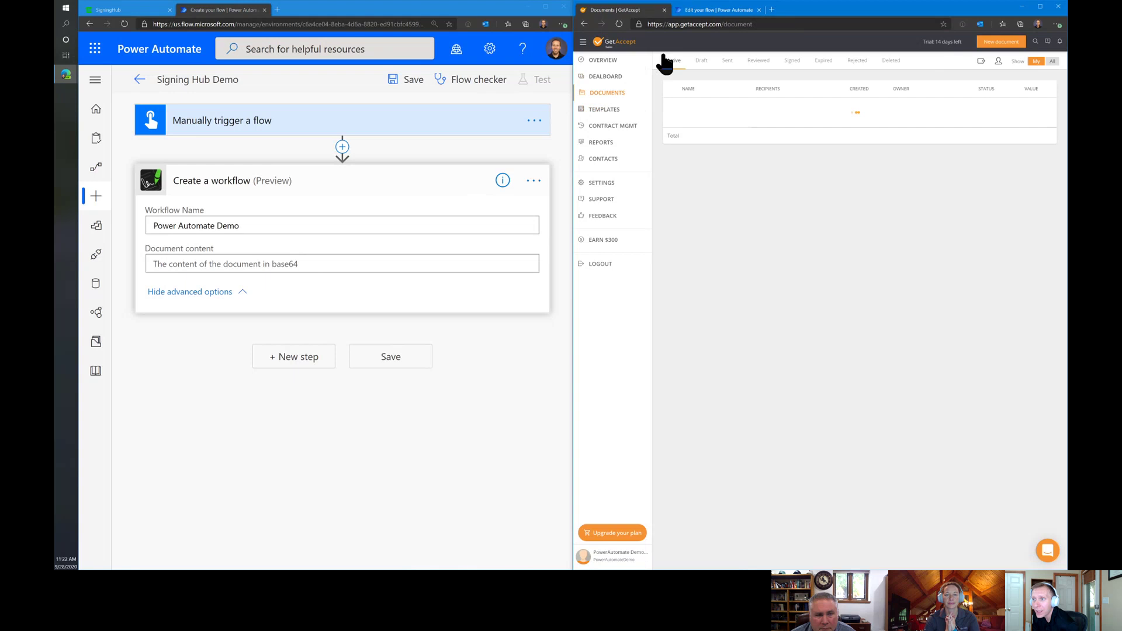
Step: Return to the Get Accept Demo flow in Power Automate and examine the GetAccept connector's available actions
{"action": "left_click", "coordinate": [692, 11]}
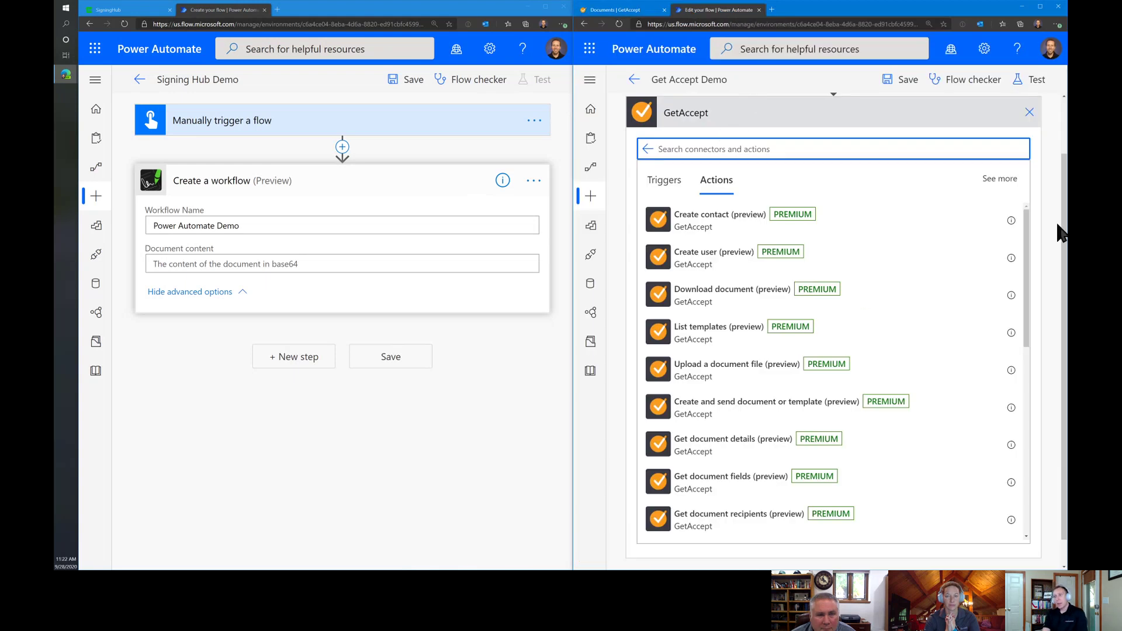
{"action": "scroll", "coordinate": [1028, 222], "scroll_direction": "down", "scroll_amount": 1}
{"action": "scroll", "coordinate": [1027, 221], "scroll_direction": "up", "scroll_amount": 1}
{"action": "left_click_drag", "start_coordinate": [1028, 217], "coordinate": [1026, 212]}
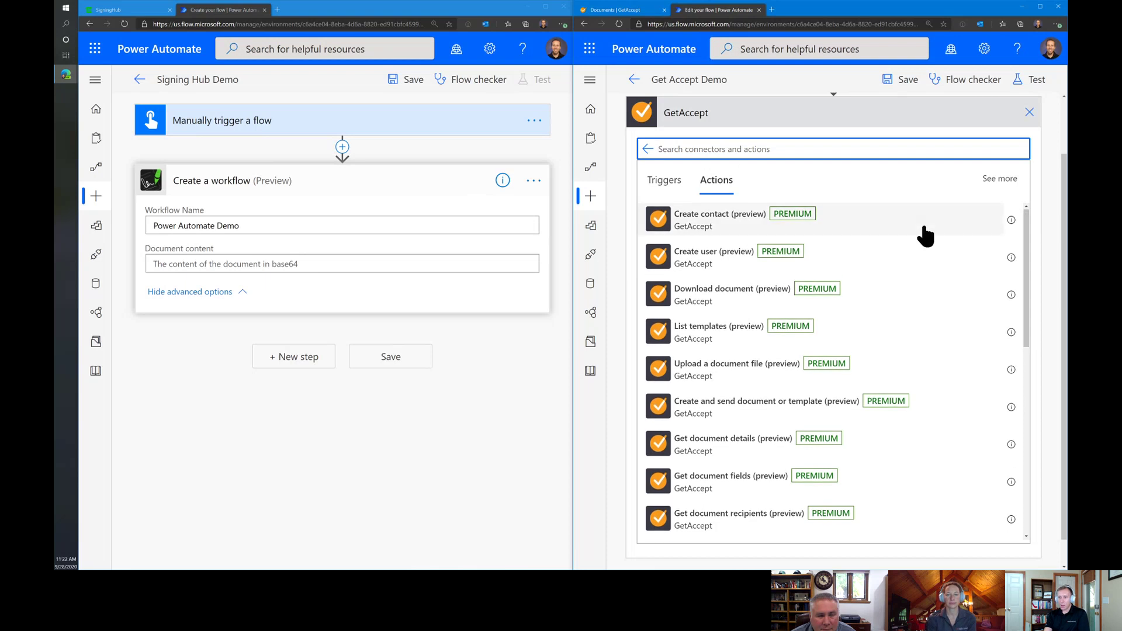
{"action": "left_click_drag", "start_coordinate": [1027, 226], "coordinate": [1026, 230]}
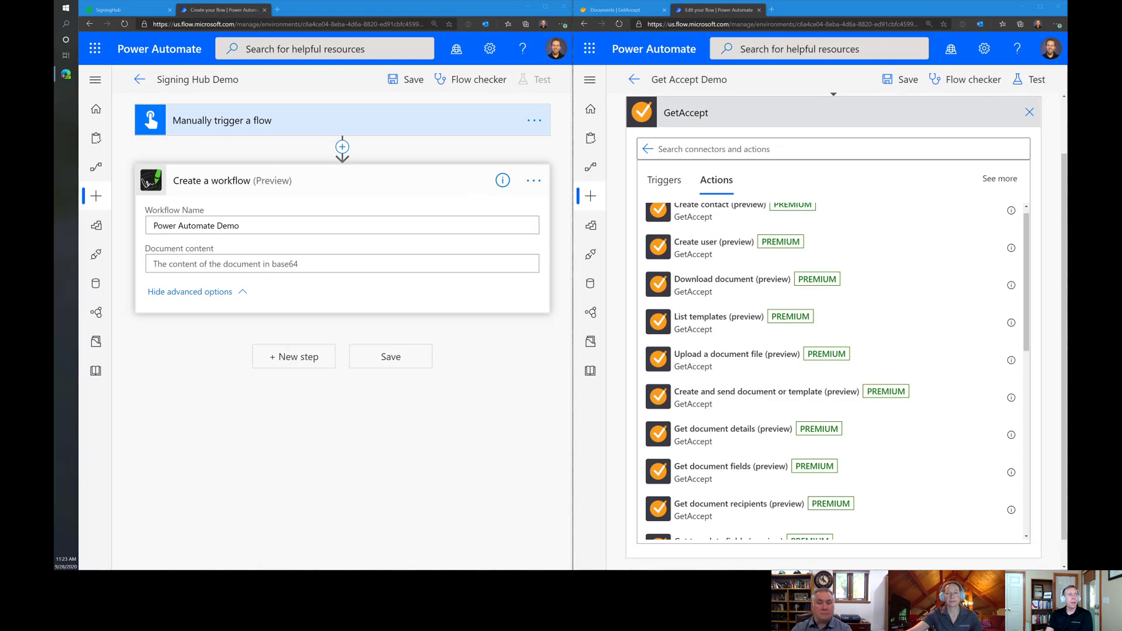
Step: View the connector comparison chart in Snip & Sketch, close it, and review the remaining GetAccept actions in the list
{"action": "mouse_move", "coordinate": [53, 115]}
{"action": "left_mouse_down"}
{"action": "mouse_move", "coordinate": [394, 114]}
{"action": "mouse_move", "coordinate": [366, 102]}
{"action": "left_mouse_up"}
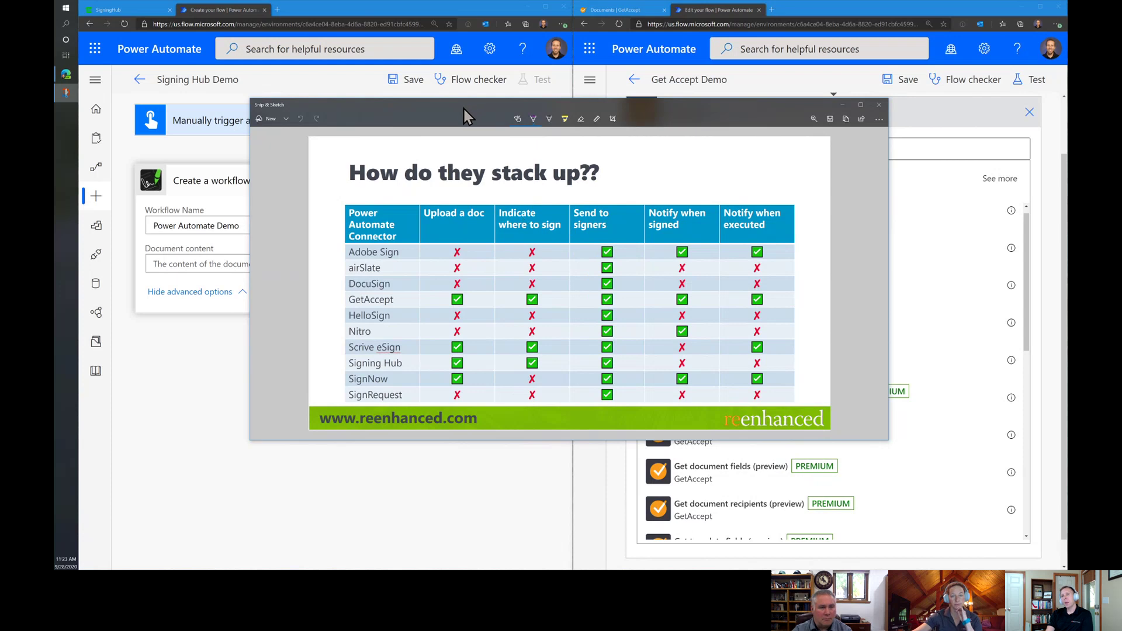
{"action": "key", "text": "alt+F4"}
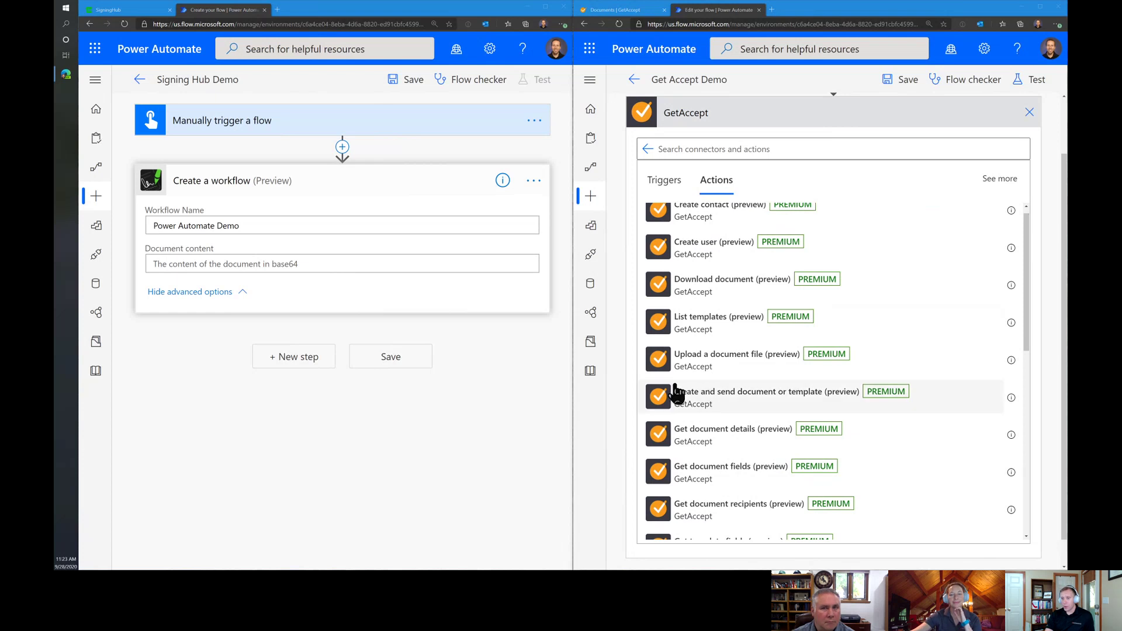
{"action": "scroll", "coordinate": [902, 351], "scroll_direction": "down", "scroll_amount": 3}
{"action": "scroll", "coordinate": [905, 354], "scroll_direction": "down", "scroll_amount": 5}
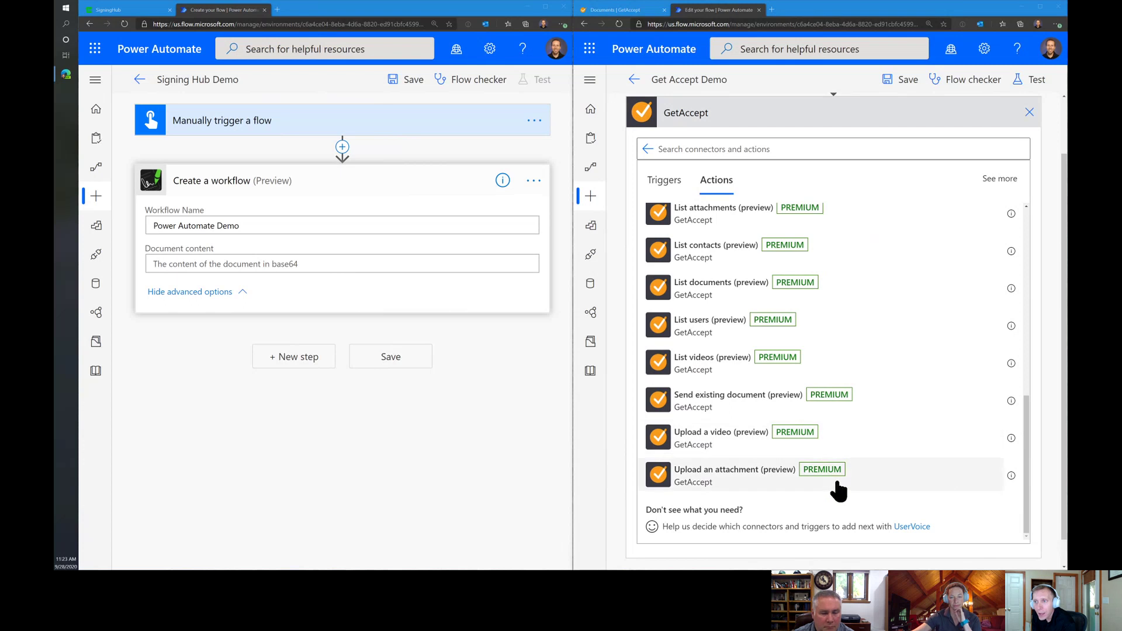
Step: Switch to GetAccept, start a new Presentation document and upload the power-automate-demo file as its content
{"action": "left_click", "coordinate": [614, 9]}
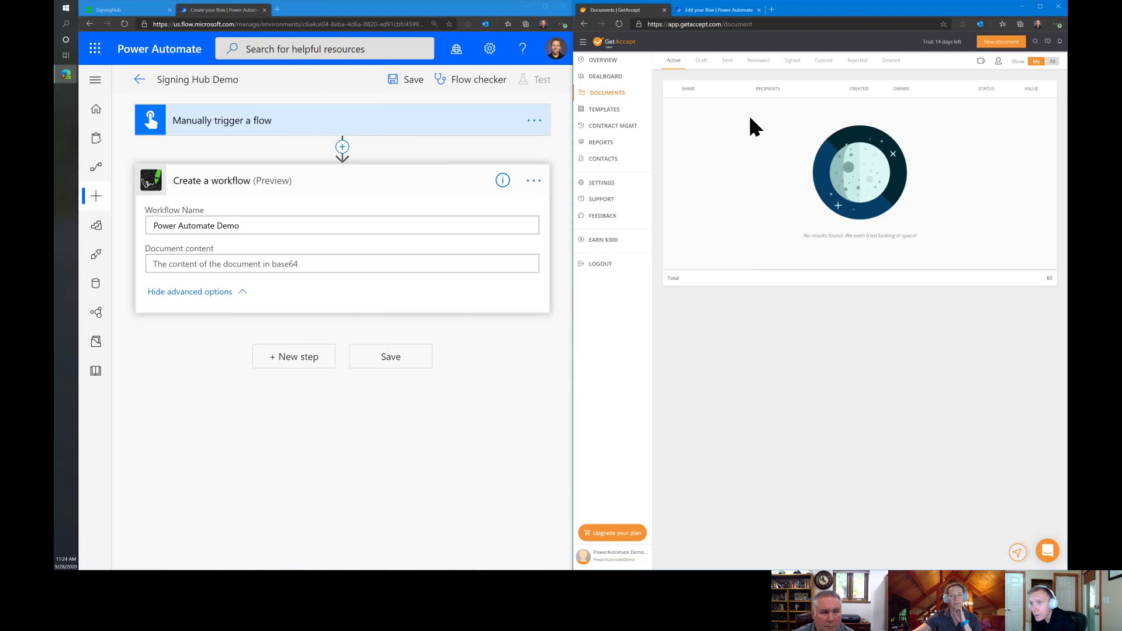
{"action": "left_click", "coordinate": [1000, 42]}
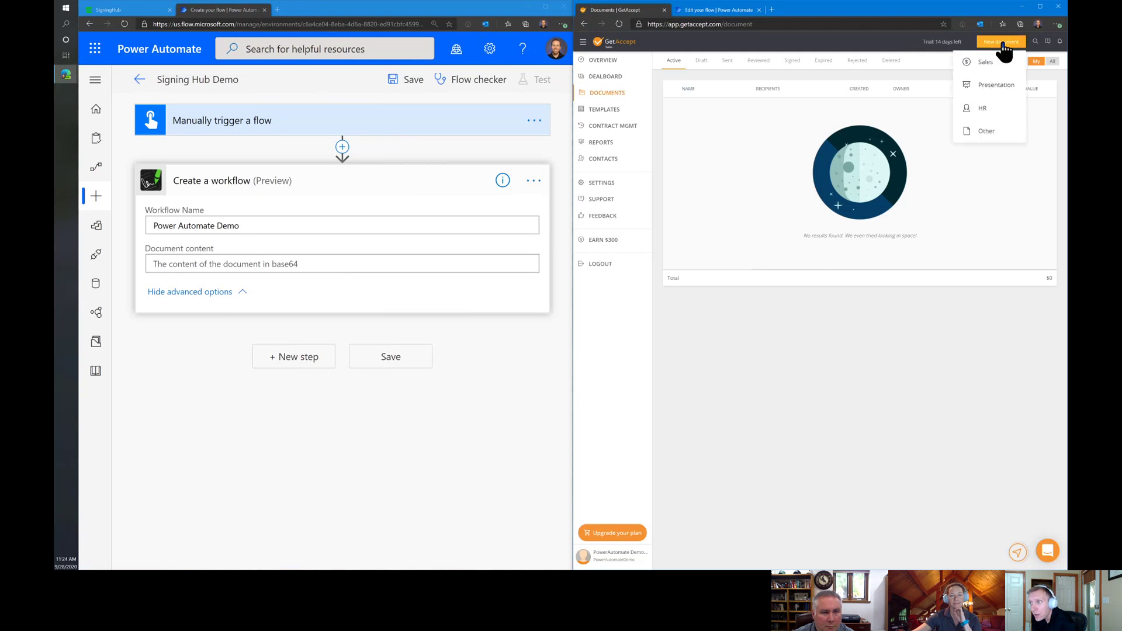
{"action": "left_click", "coordinate": [991, 82]}
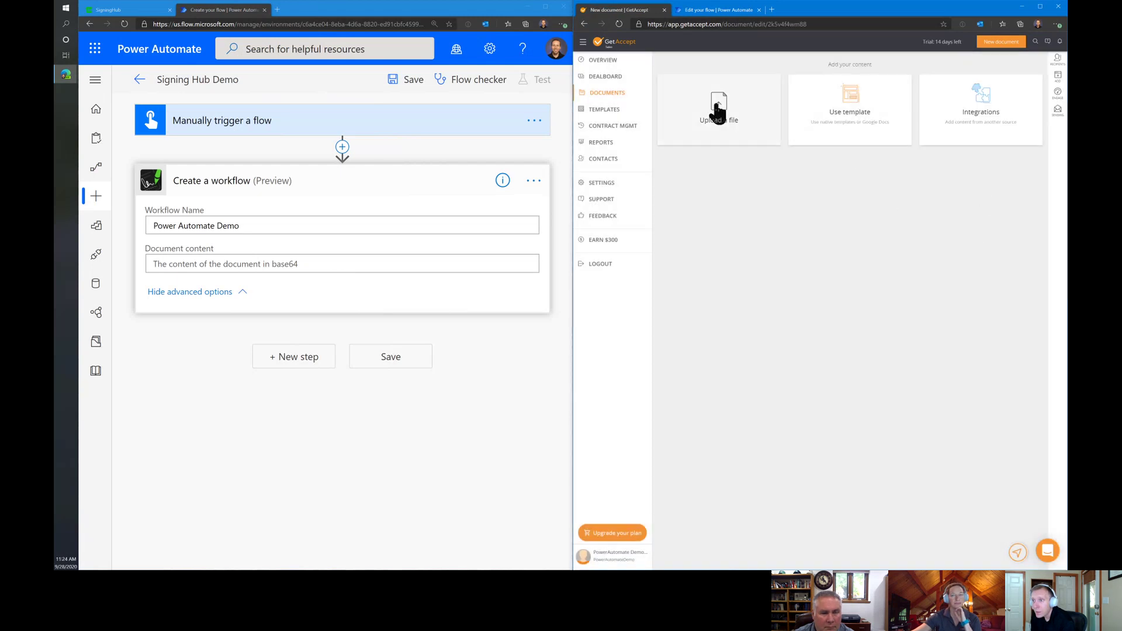
{"action": "left_click", "coordinate": [725, 126]}
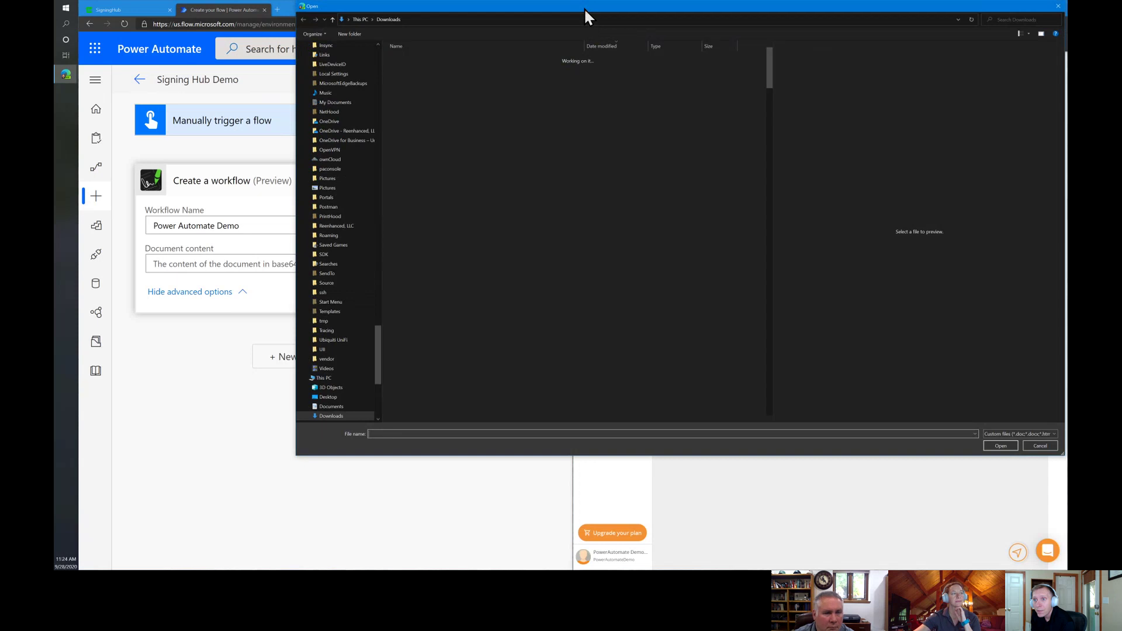
{"action": "key", "text": "Escape"}
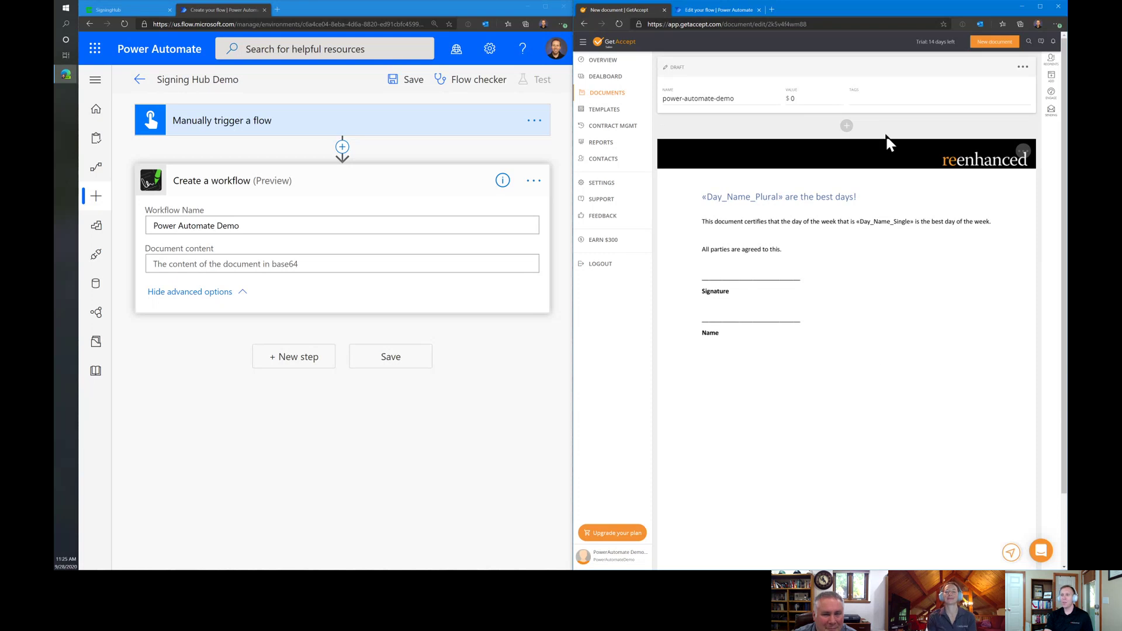
Step: Check which integrations can add more content to the document, and close the content options without adding any
{"action": "left_click", "coordinate": [846, 125]}
{"action": "left_click", "coordinate": [970, 182]}
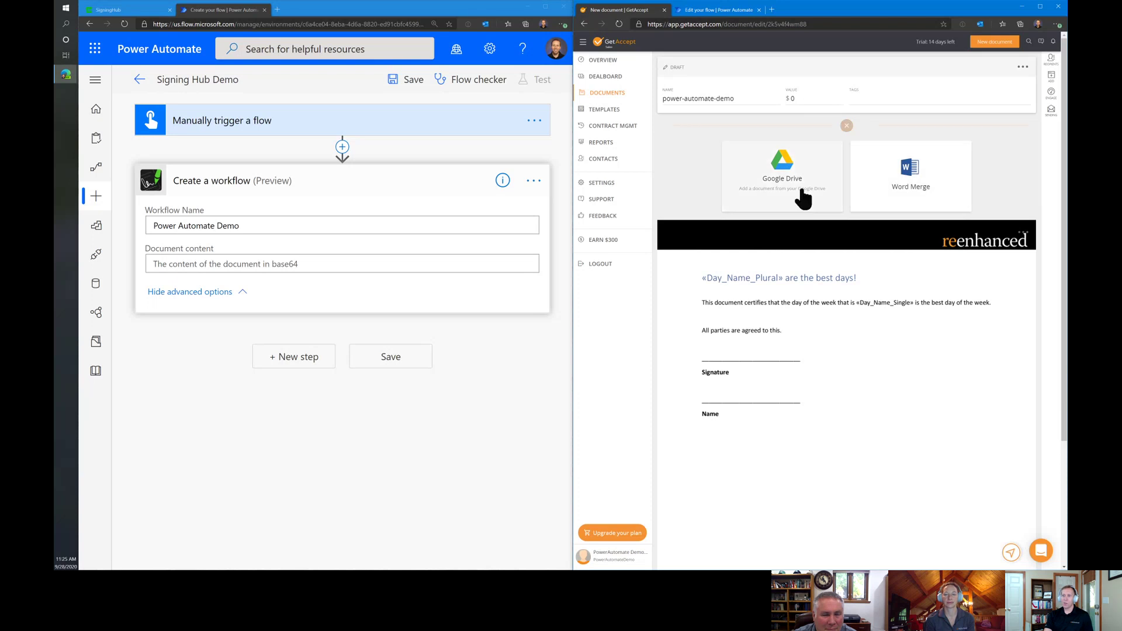
{"action": "left_click", "coordinate": [846, 125]}
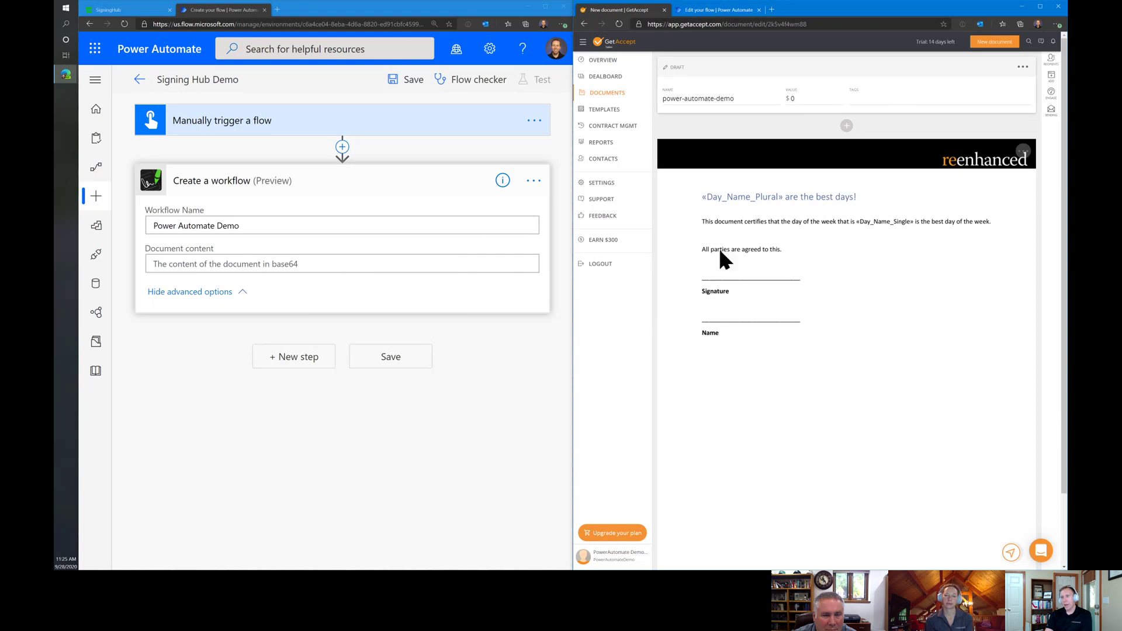
Step: Place a signature field for the demo account on the document's Signature line
{"action": "left_click", "coordinate": [1050, 78]}
{"action": "left_click", "coordinate": [961, 65]}
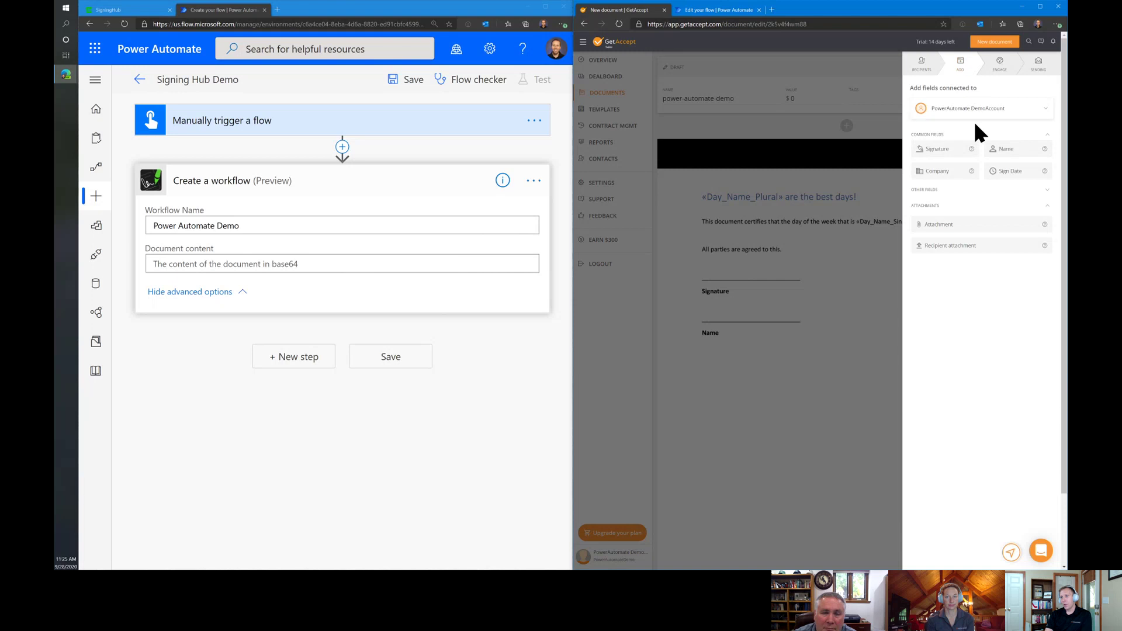
{"action": "mouse_move", "coordinate": [952, 158]}
{"action": "left_mouse_down"}
{"action": "mouse_move", "coordinate": [668, 343]}
{"action": "mouse_move", "coordinate": [719, 275]}
{"action": "mouse_move", "coordinate": [763, 281]}
{"action": "mouse_move", "coordinate": [750, 275]}
{"action": "left_mouse_up"}
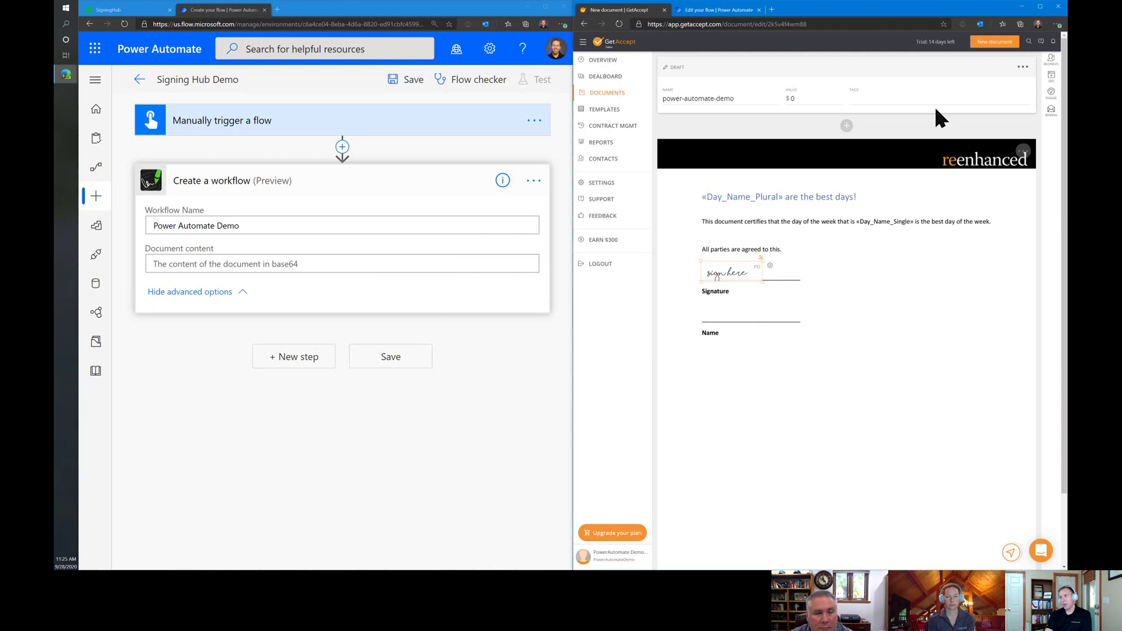
{"action": "scroll", "coordinate": [1001, 320], "scroll_direction": "down", "scroll_amount": 2}
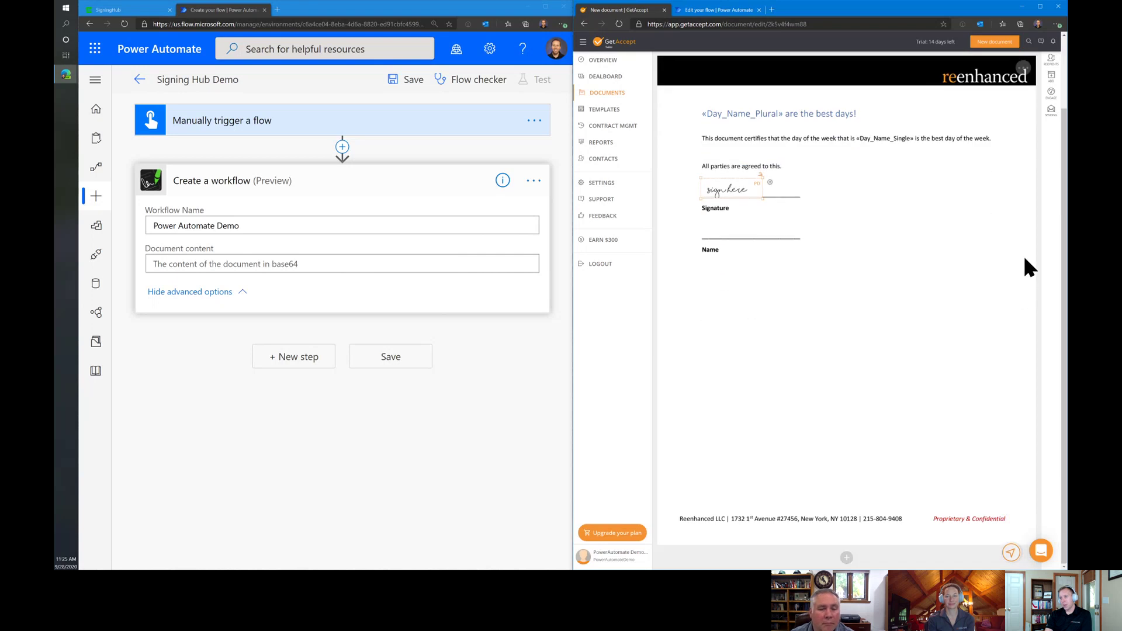
{"action": "scroll", "coordinate": [1004, 294], "scroll_direction": "up", "scroll_amount": 2}
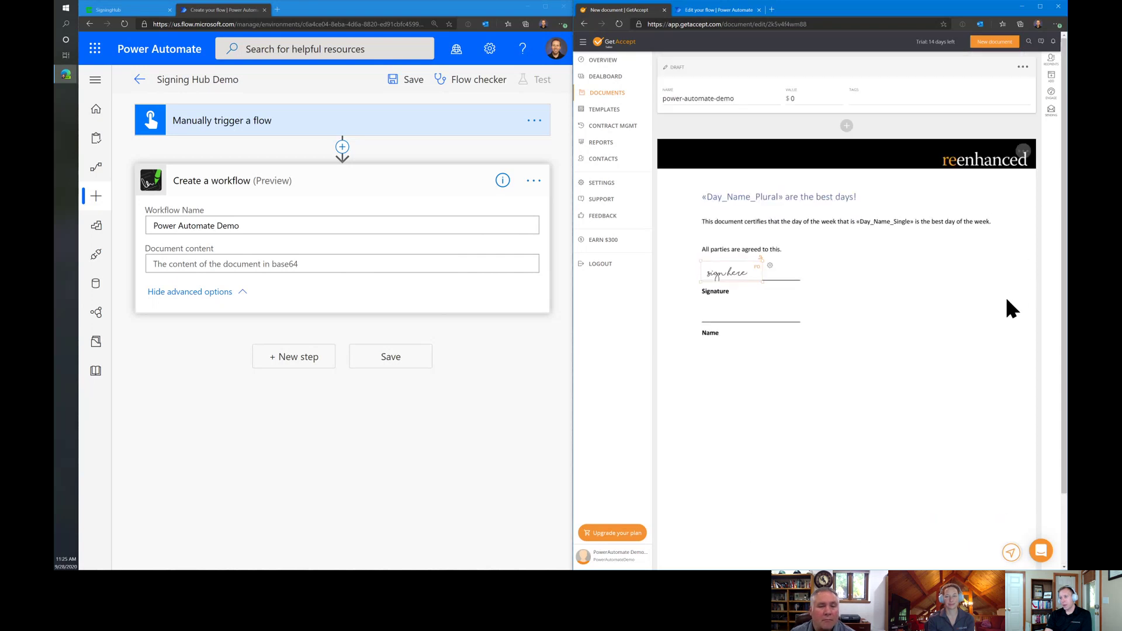
Step: Review the document's Engage options, expanding Video Introduction, and its sending settings with the email message preview
{"action": "left_click", "coordinate": [1055, 118]}
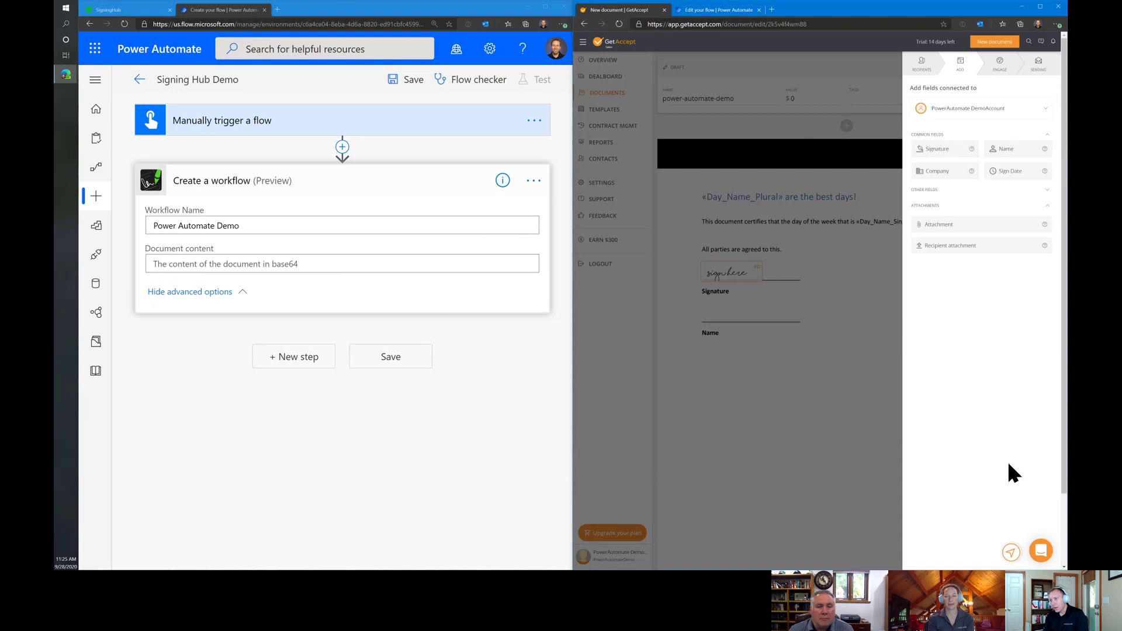
{"action": "scroll", "coordinate": [1007, 465], "scroll_direction": "down", "scroll_amount": 2}
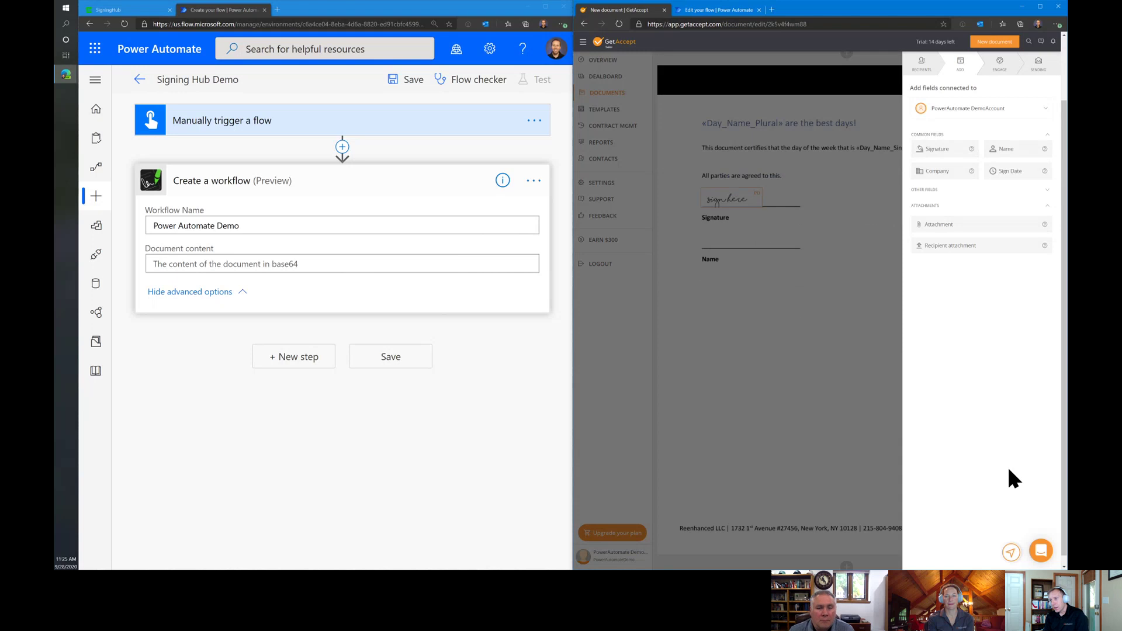
{"action": "left_click", "coordinate": [1002, 65]}
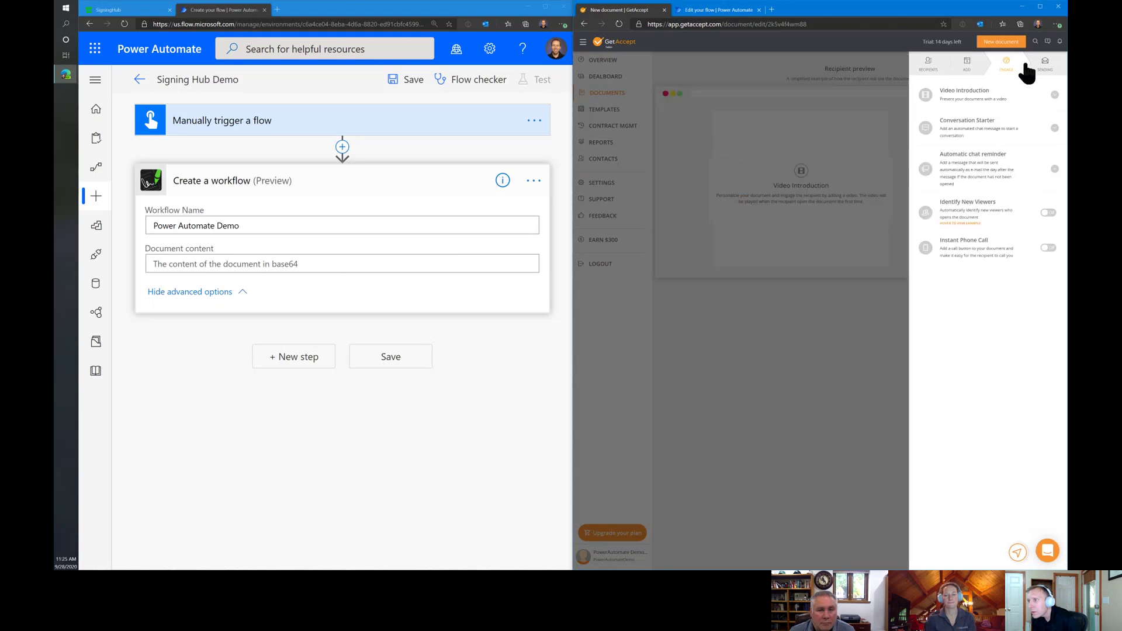
{"action": "left_click", "coordinate": [1055, 95]}
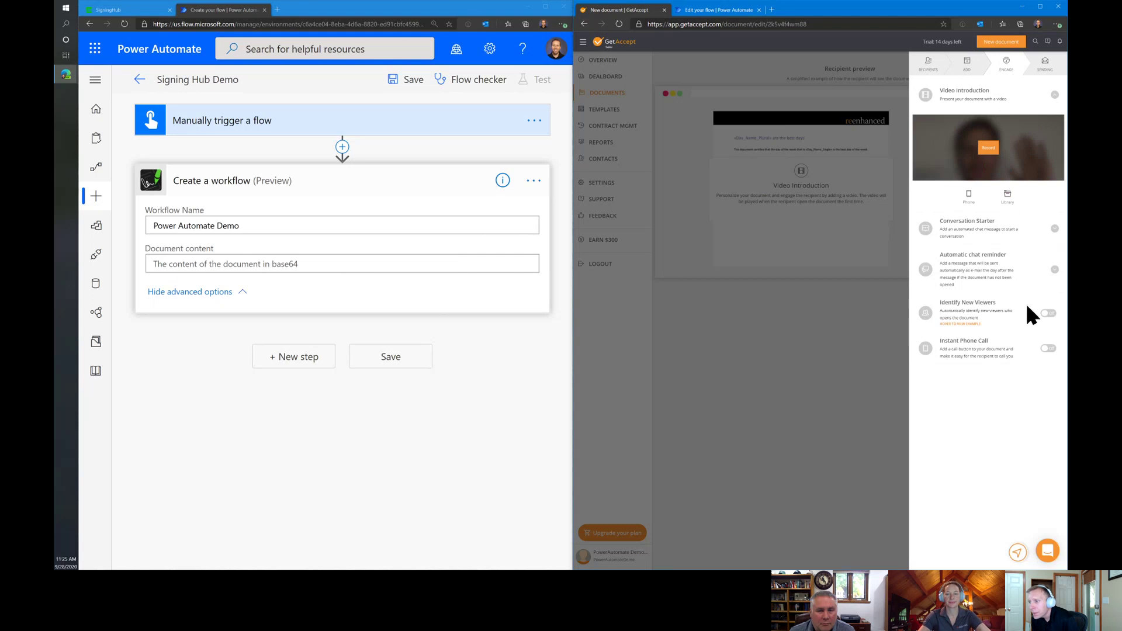
{"action": "left_click", "coordinate": [1038, 65]}
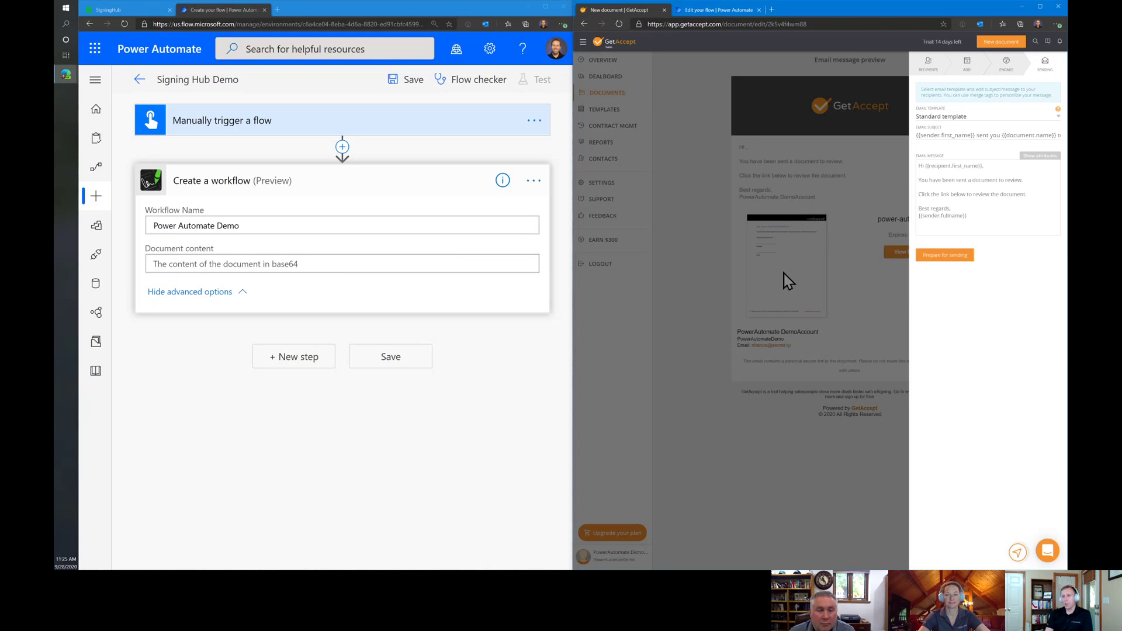
Step: Return to the Get Accept Demo flow, add GetAccept's Upload a document file action and open its Binary File field for input
{"action": "left_click", "coordinate": [704, 9]}
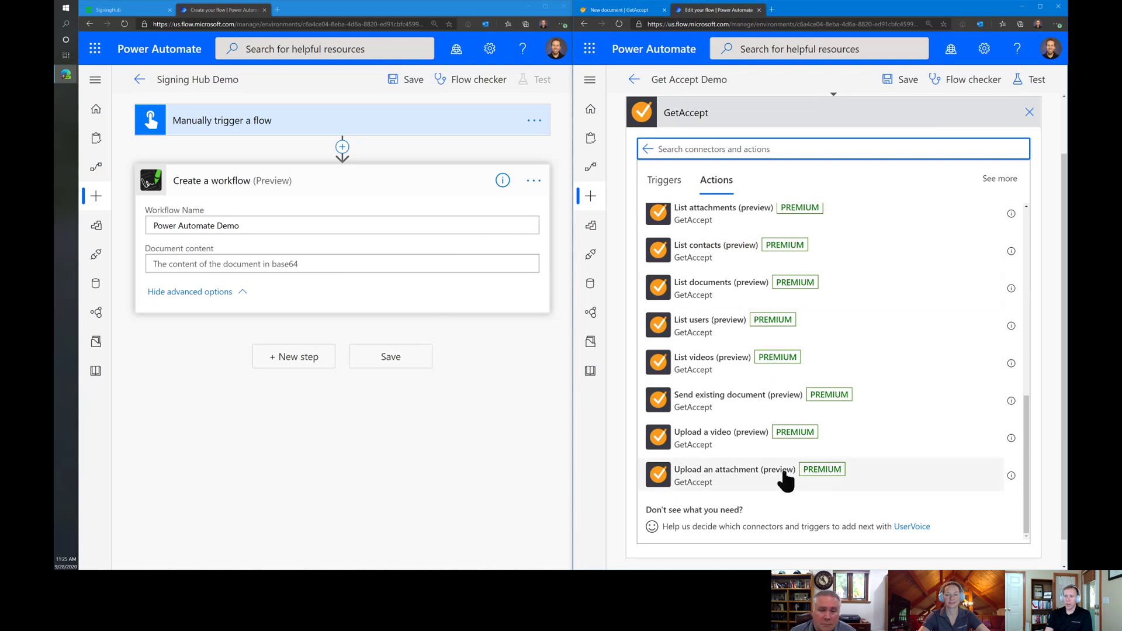
{"action": "scroll", "coordinate": [834, 409], "scroll_direction": "up", "scroll_amount": 1}
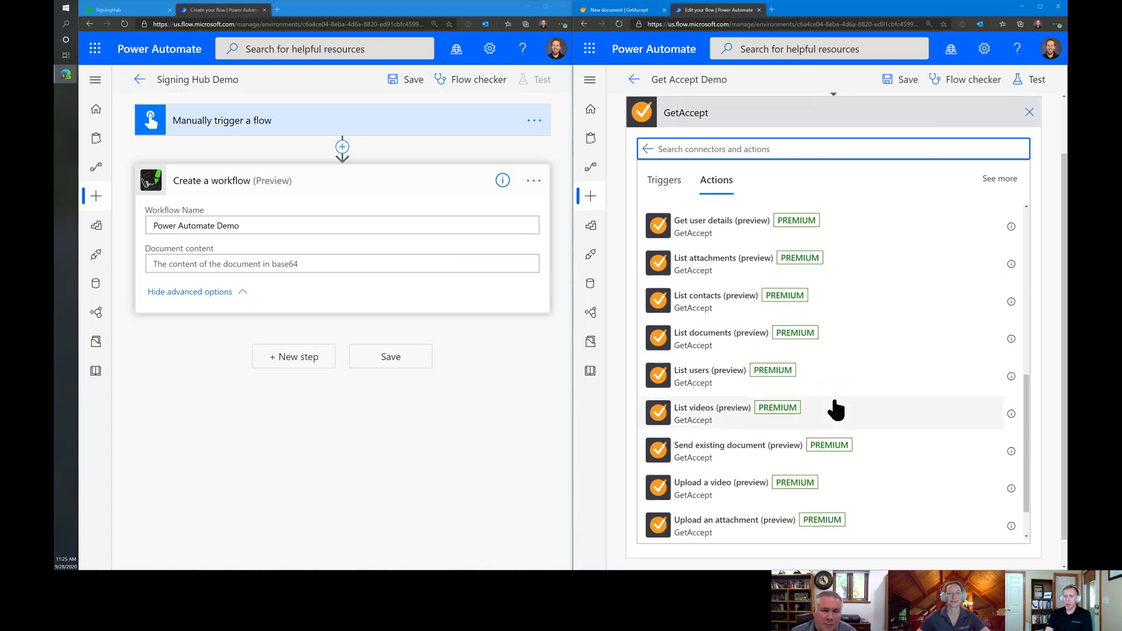
{"action": "scroll", "coordinate": [834, 408], "scroll_direction": "down", "scroll_amount": 1}
{"action": "scroll", "coordinate": [835, 418], "scroll_direction": "up", "scroll_amount": 3}
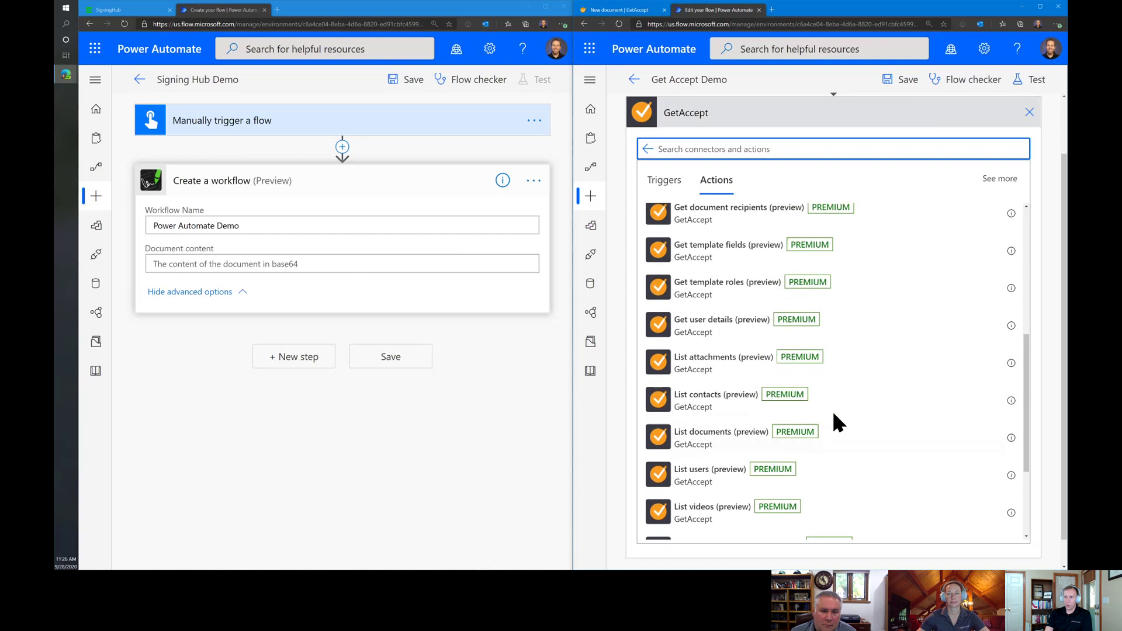
{"action": "scroll", "coordinate": [852, 374], "scroll_direction": "up", "scroll_amount": 3}
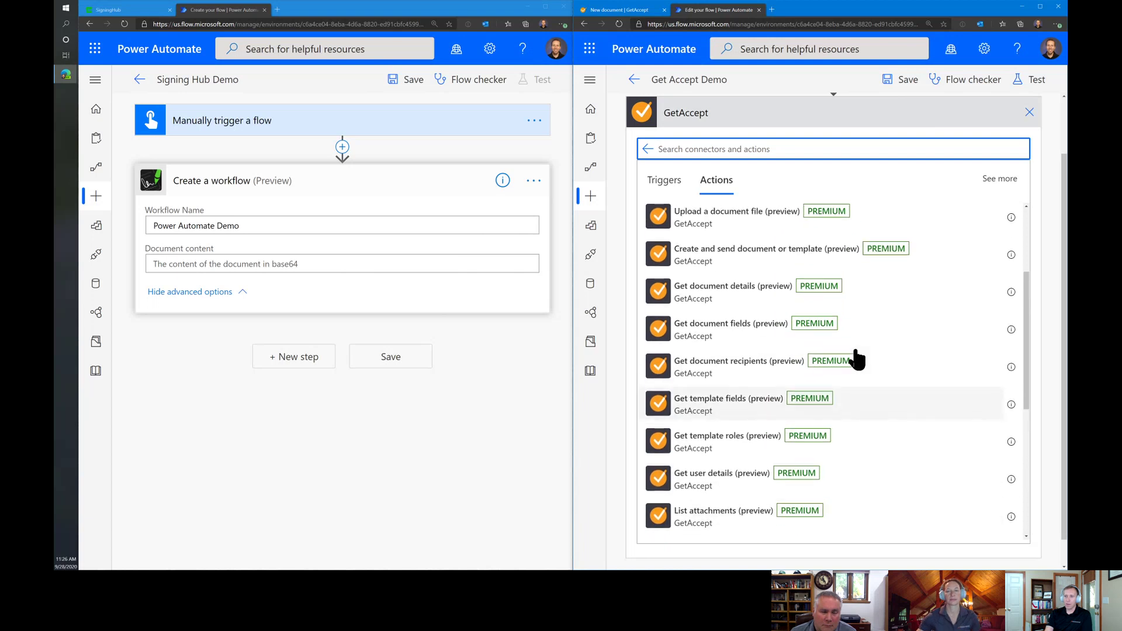
{"action": "scroll", "coordinate": [856, 359], "scroll_direction": "up", "scroll_amount": 1}
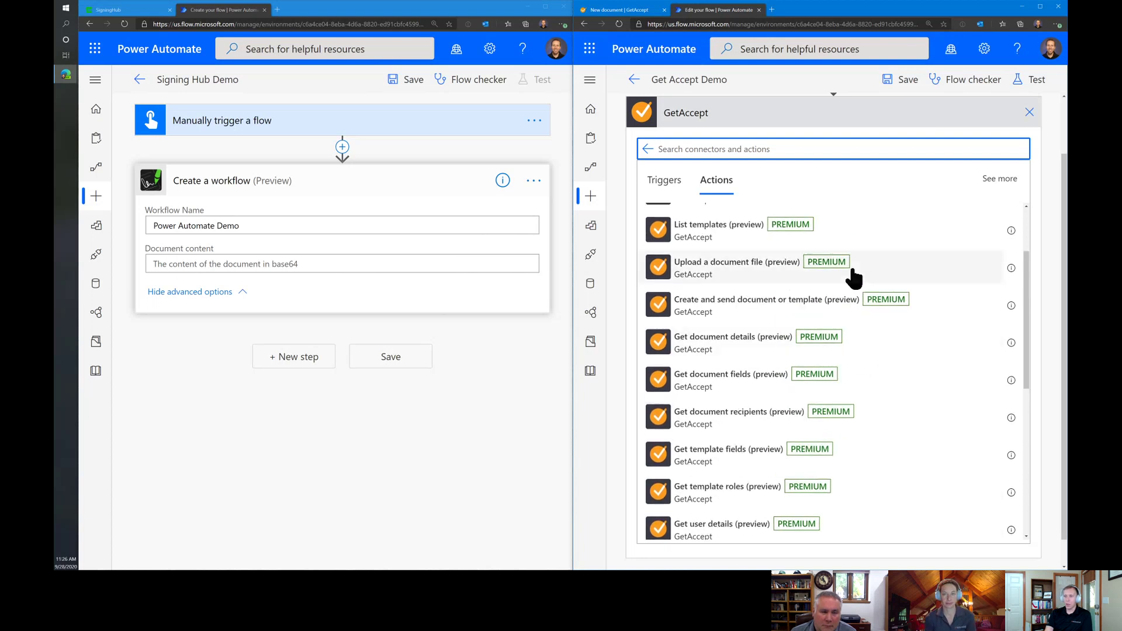
{"action": "left_click", "coordinate": [704, 268]}
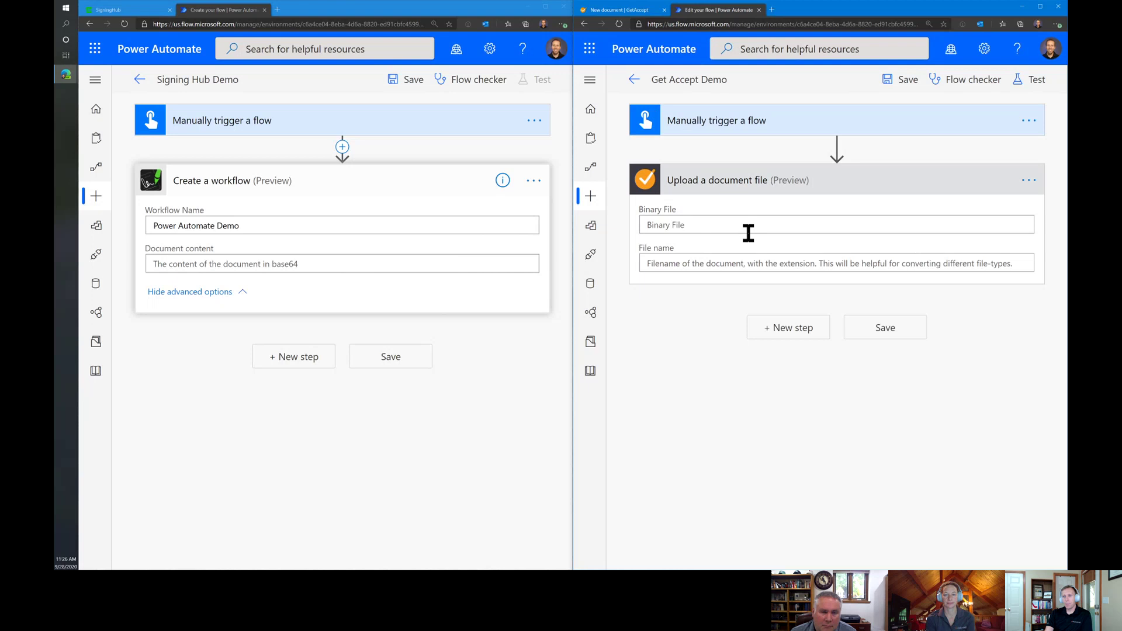
{"action": "left_click", "coordinate": [735, 225]}
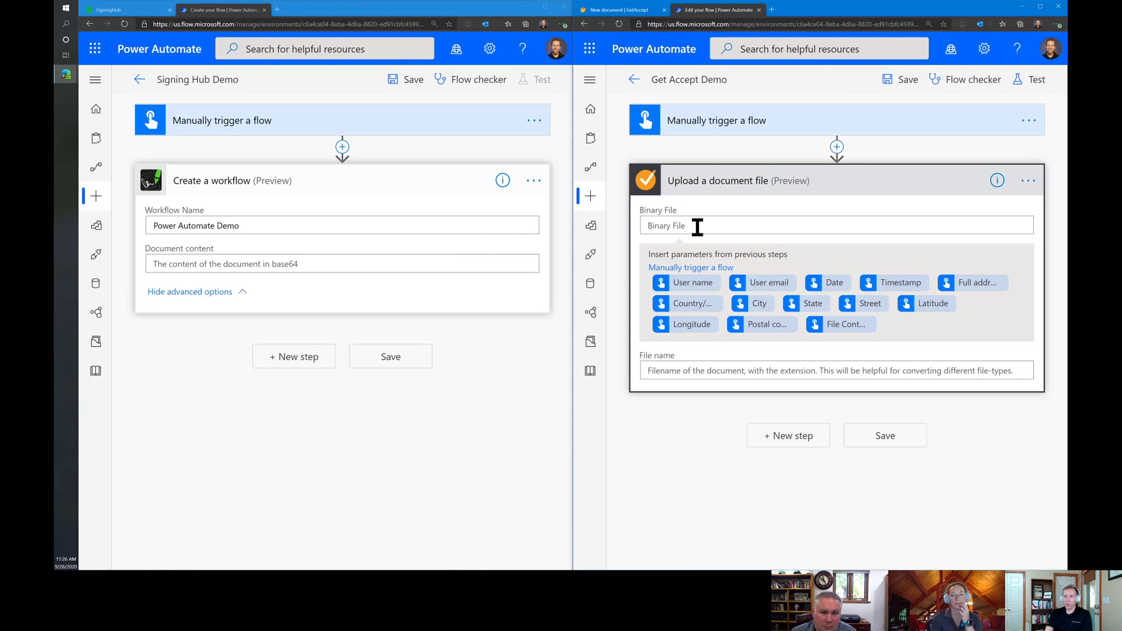
Step: Check the trigger's File Content input, then set the upload action's Binary File to File Content and its File name to demo-file.docx
{"action": "left_click", "coordinate": [772, 124]}
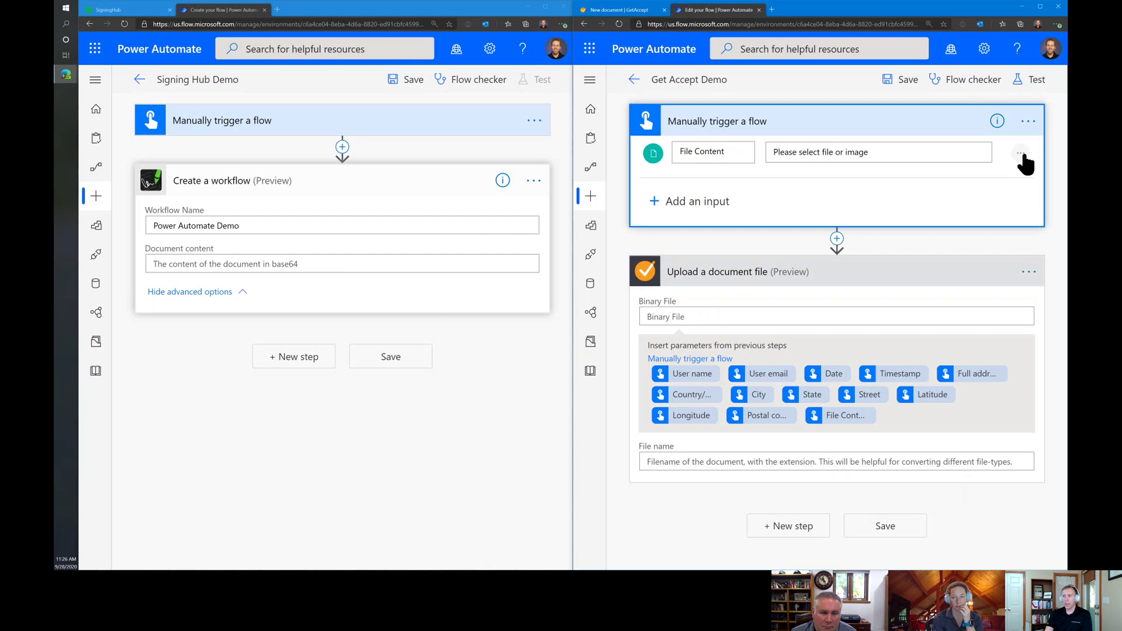
{"action": "left_click", "coordinate": [1022, 158]}
{"action": "left_click", "coordinate": [701, 158]}
{"action": "left_click", "coordinate": [786, 187]}
{"action": "left_click", "coordinate": [770, 317]}
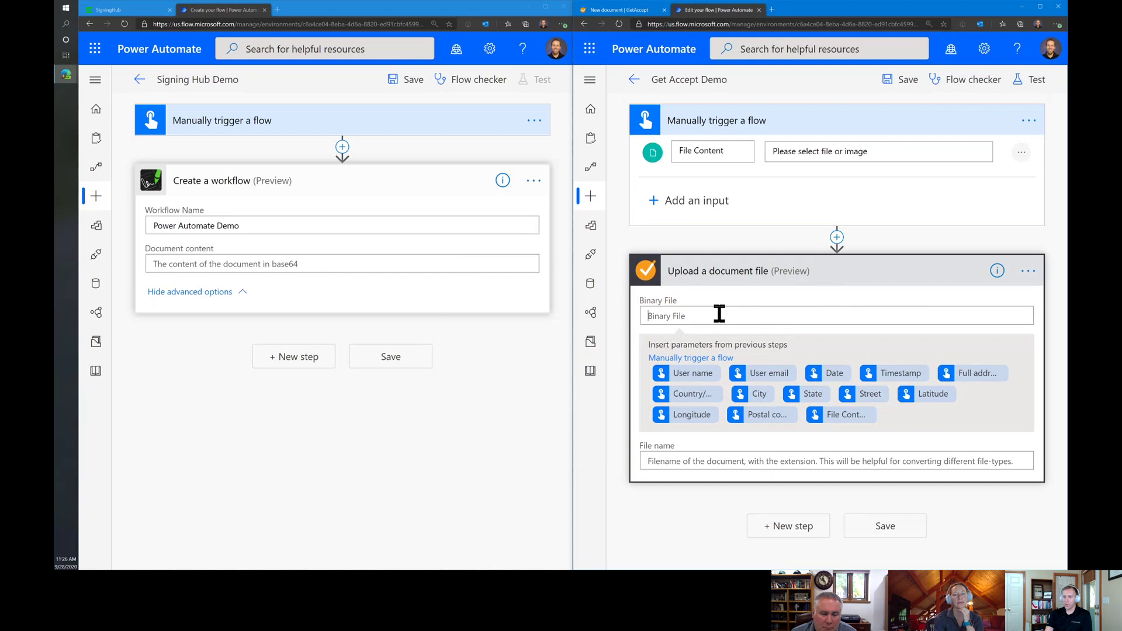
{"action": "left_click", "coordinate": [850, 416]}
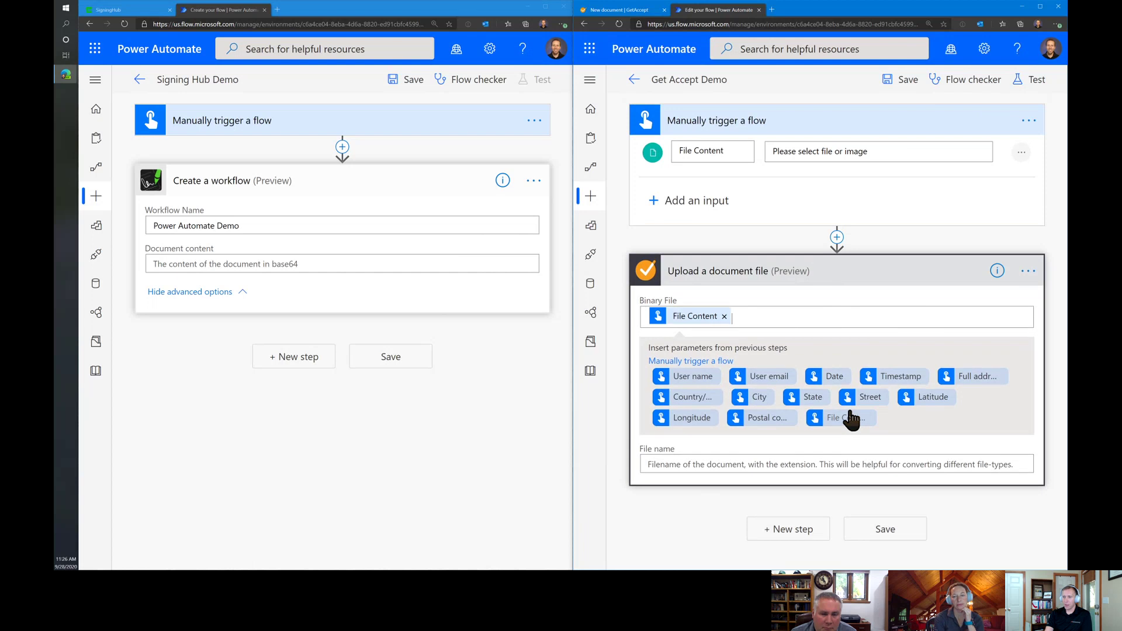
{"action": "left_click", "coordinate": [716, 462]}
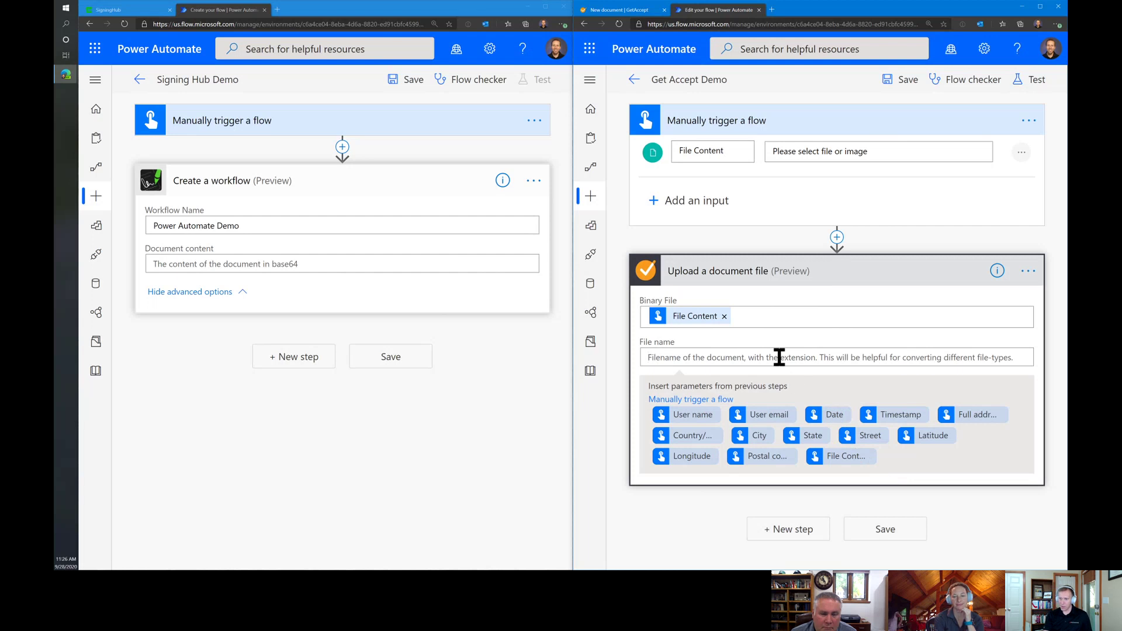
{"action": "type", "text": "demo-file.docx"}
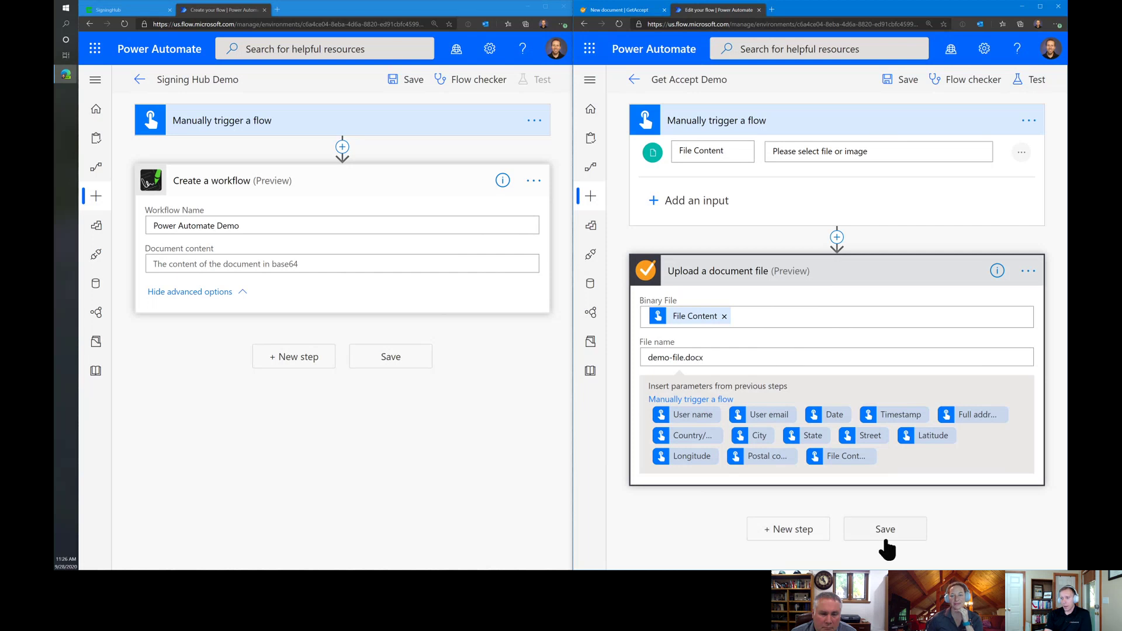
Step: Add GetAccept's Send existing document action after the upload action and choose power-automate-demo as its Document ID
{"action": "left_click", "coordinate": [797, 531]}
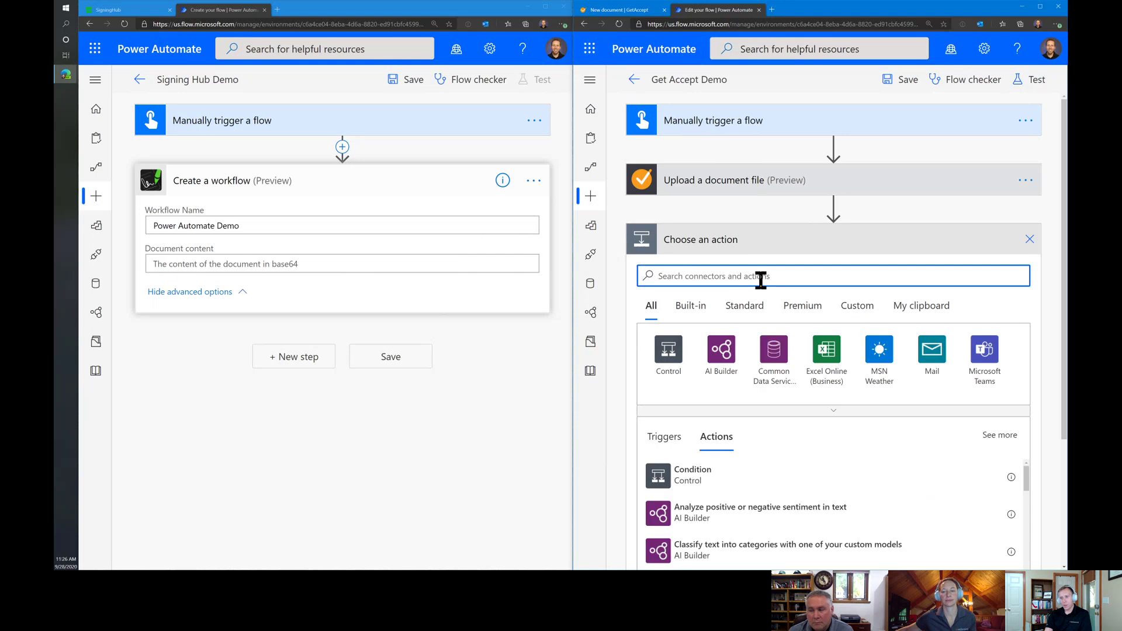
{"action": "type", "text": "getaccept"}
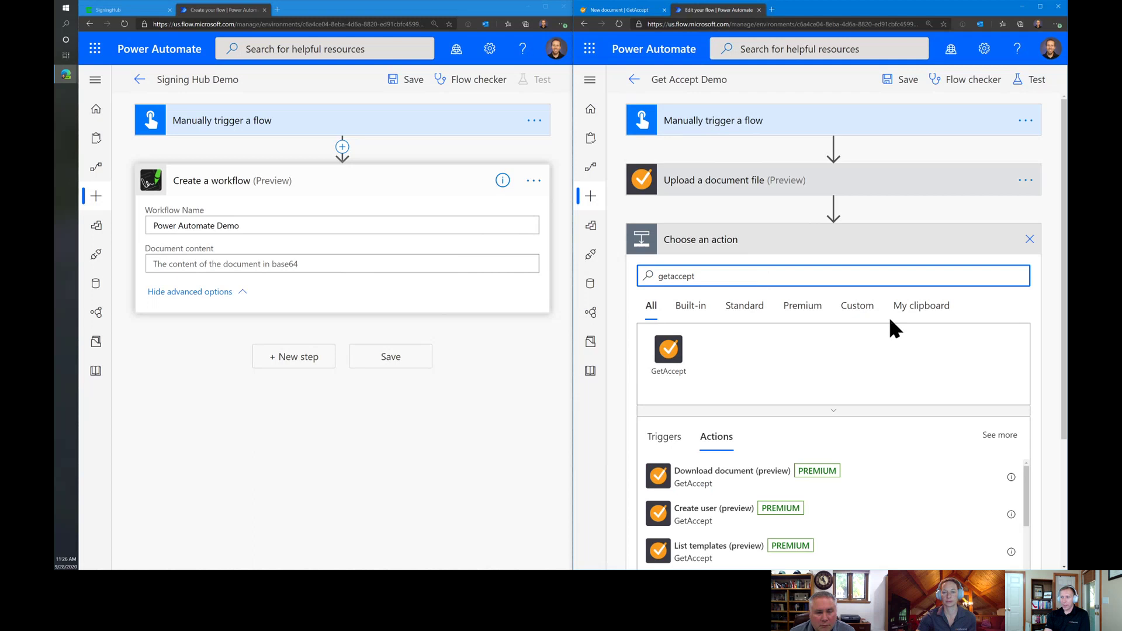
{"action": "scroll", "coordinate": [1051, 347], "scroll_direction": "down", "scroll_amount": 3}
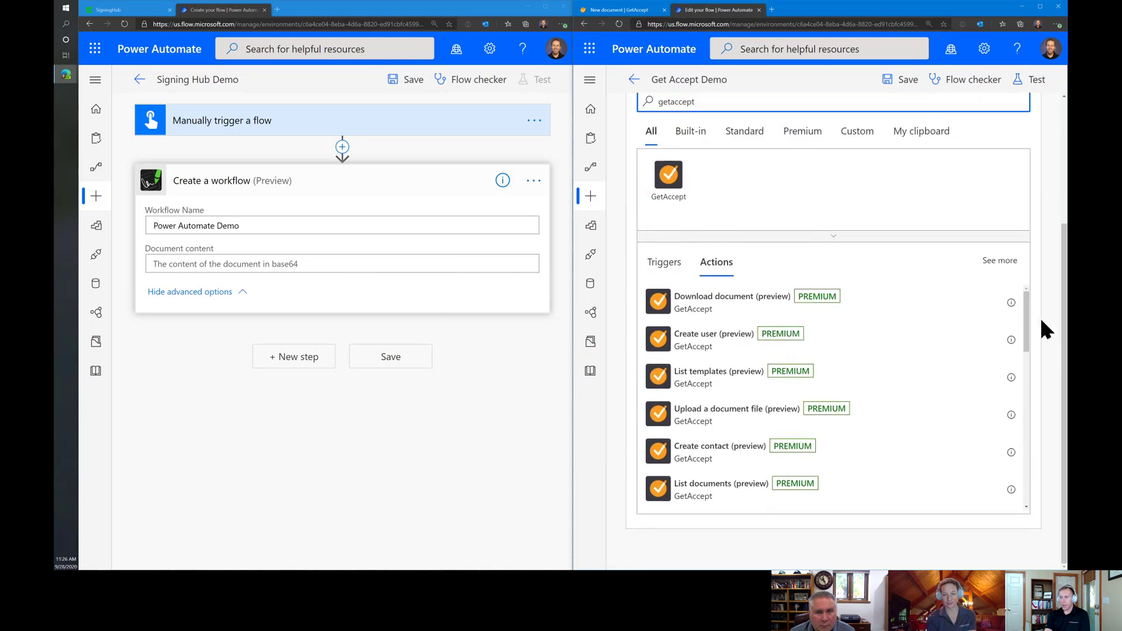
{"action": "left_click_drag", "start_coordinate": [1023, 325], "coordinate": [1030, 427]}
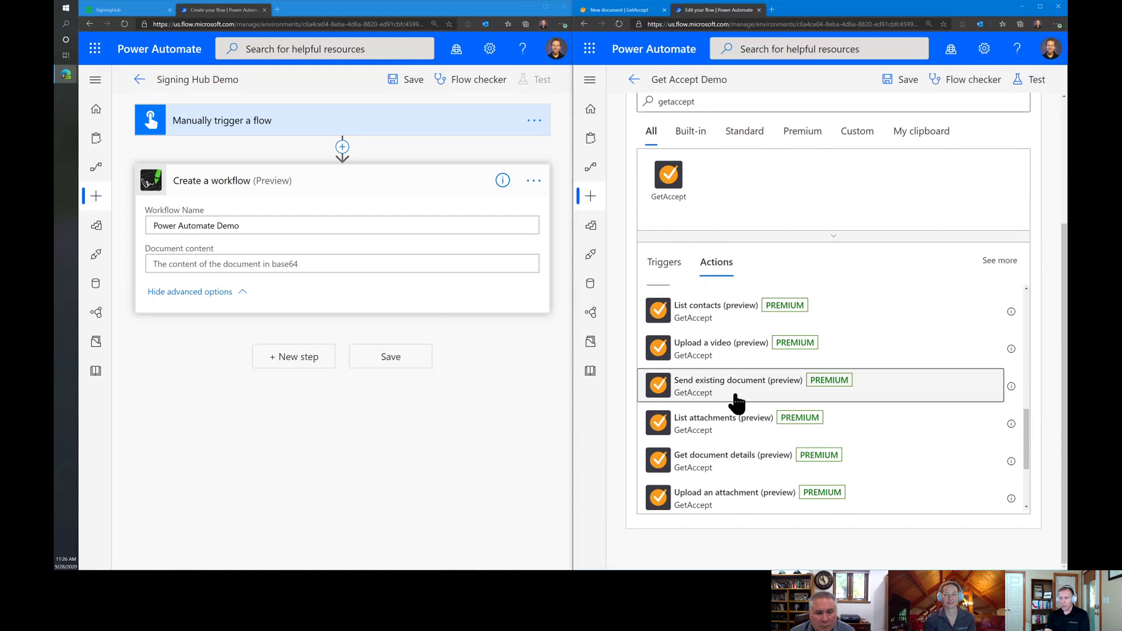
{"action": "left_click", "coordinate": [876, 393]}
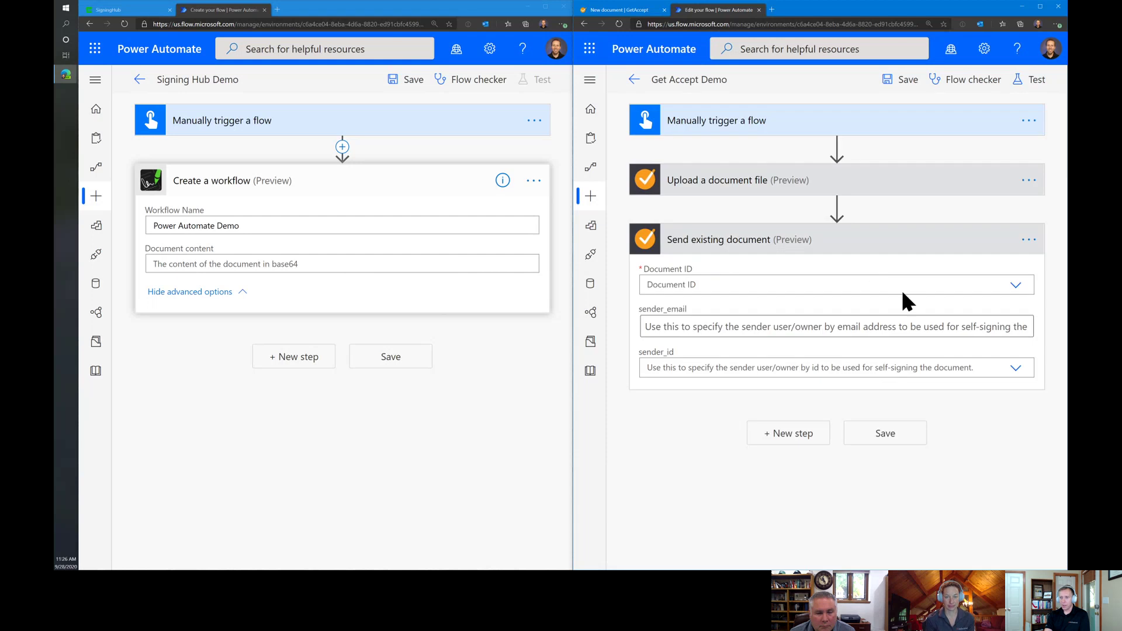
{"action": "left_click", "coordinate": [1011, 286]}
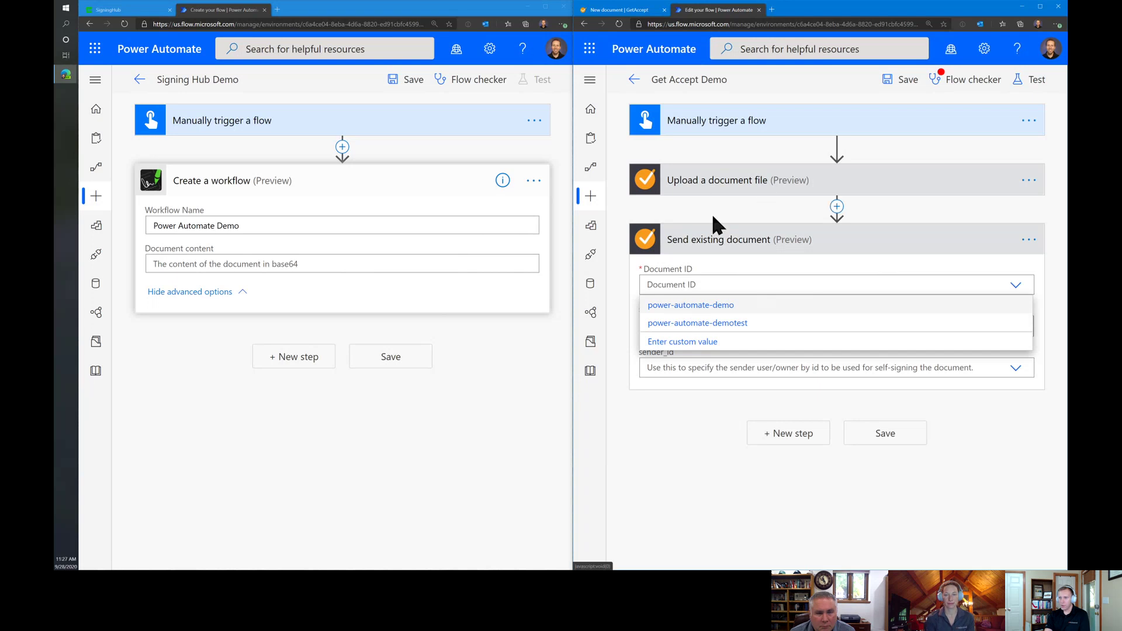
{"action": "left_click", "coordinate": [726, 303]}
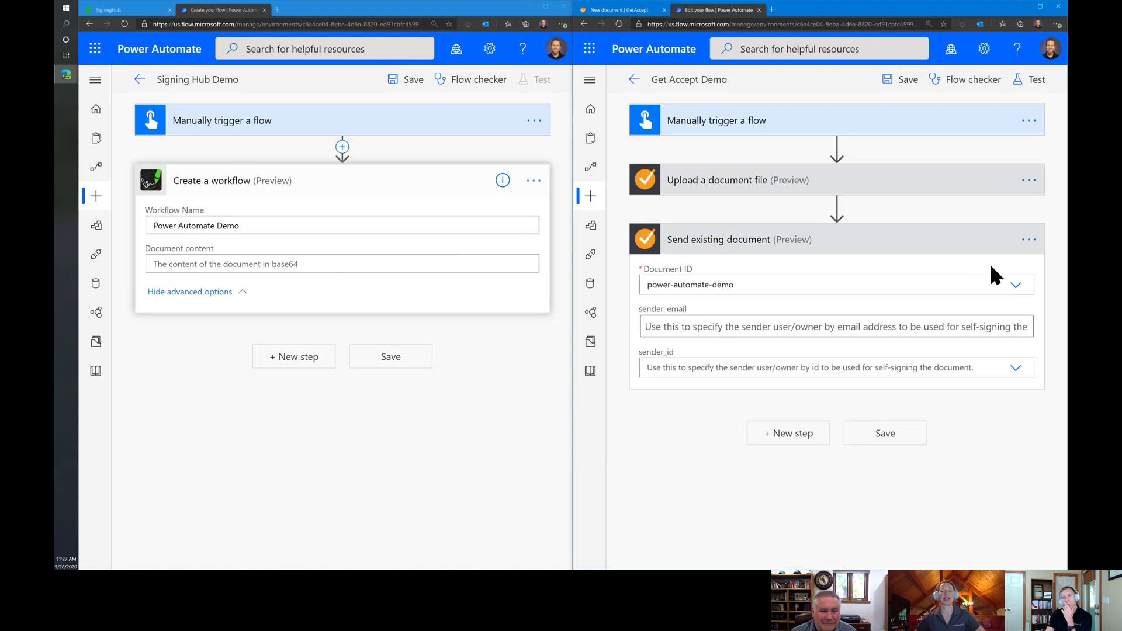
Step: Delete the Send existing document action from the Get Accept Demo flow
{"action": "left_click", "coordinate": [1027, 241]}
{"action": "left_click", "coordinate": [913, 411]}
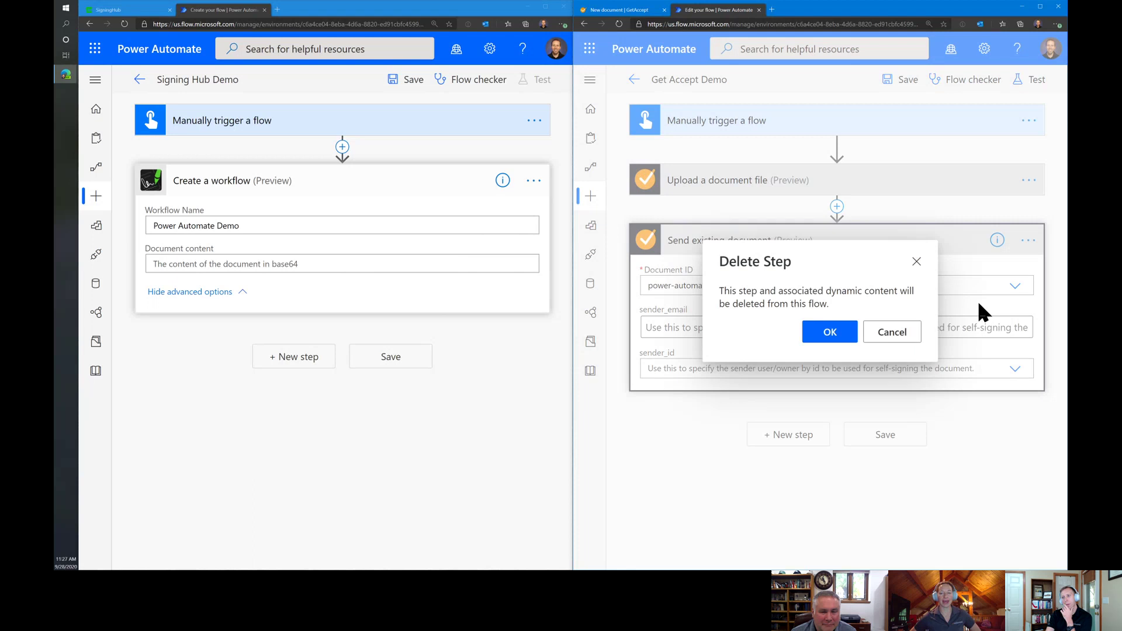
{"action": "left_click", "coordinate": [850, 333]}
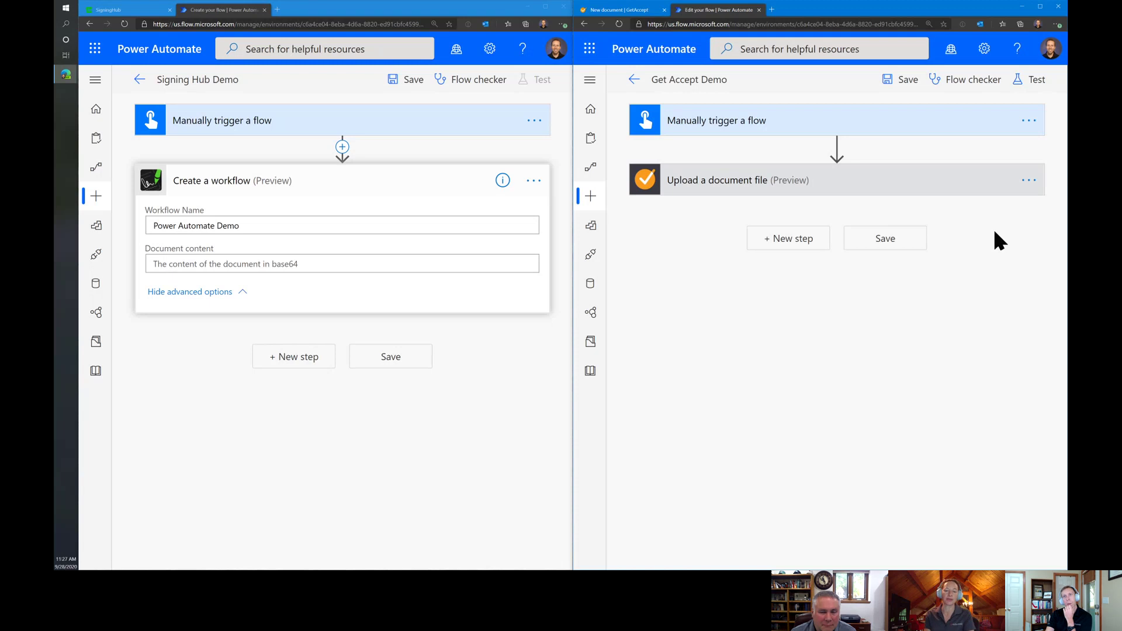
Step: Switch to Snip & Sketch and place its e-signature connector comparison table in view over the two flows
{"action": "mouse_move", "coordinate": [818, 0]}
{"action": "left_mouse_down"}
{"action": "mouse_move", "coordinate": [742, 73]}
{"action": "mouse_move", "coordinate": [723, 74]}
{"action": "left_mouse_up"}
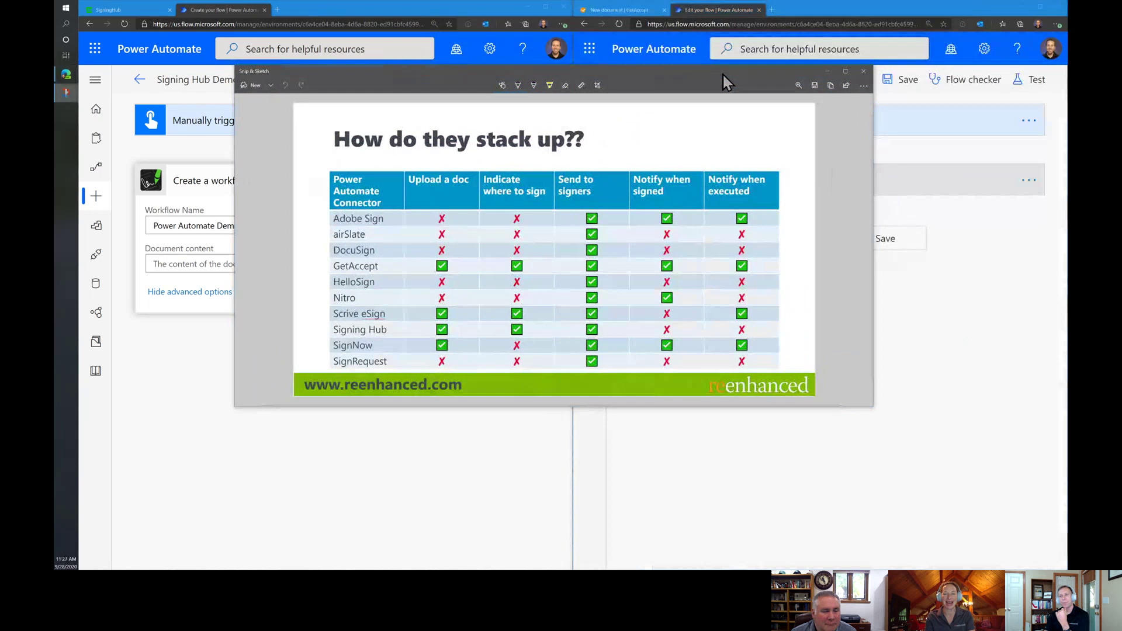